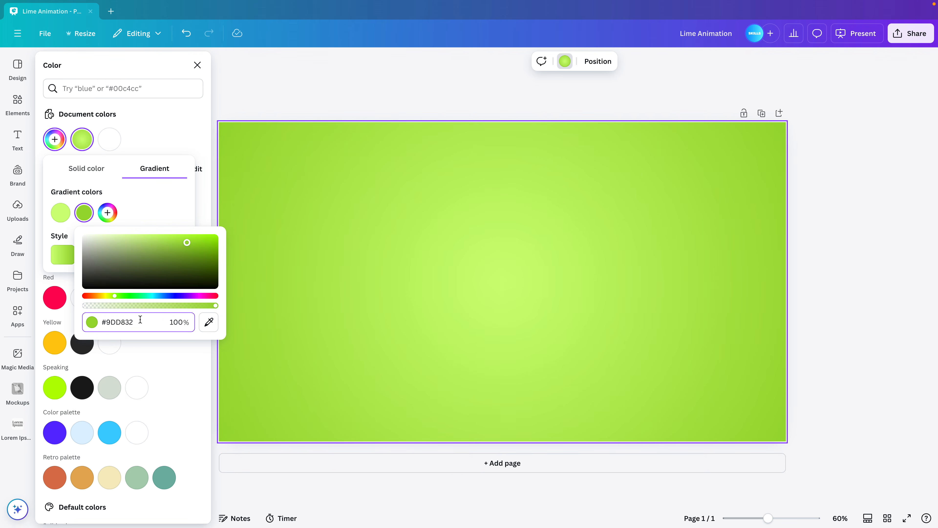
Search the element photos for "lime" and add the single whole lime to the page
{"action": "left_click", "coordinate": [847, 312]}
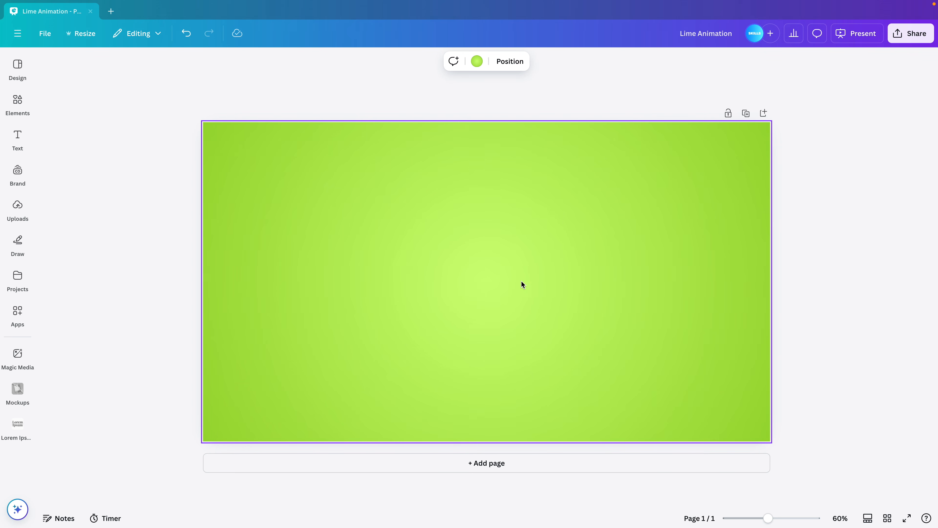
{"action": "left_click", "coordinate": [23, 106]}
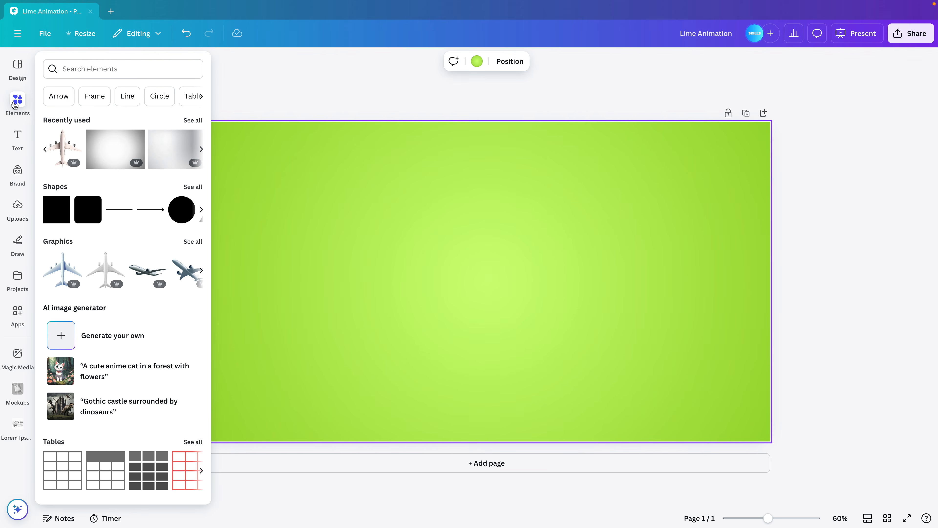
{"action": "left_click", "coordinate": [111, 65]}
{"action": "type", "text": "lime"}
{"action": "key", "text": "Return"}
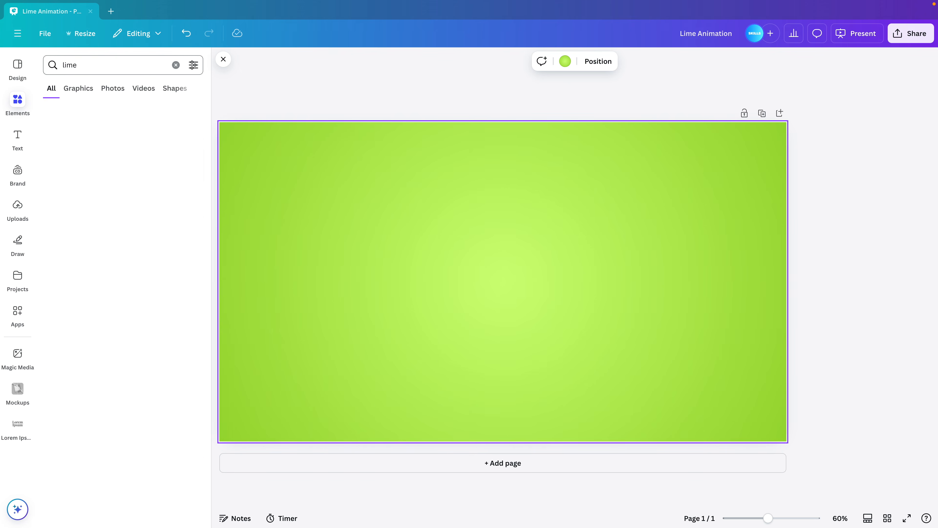
{"action": "left_click", "coordinate": [113, 89]}
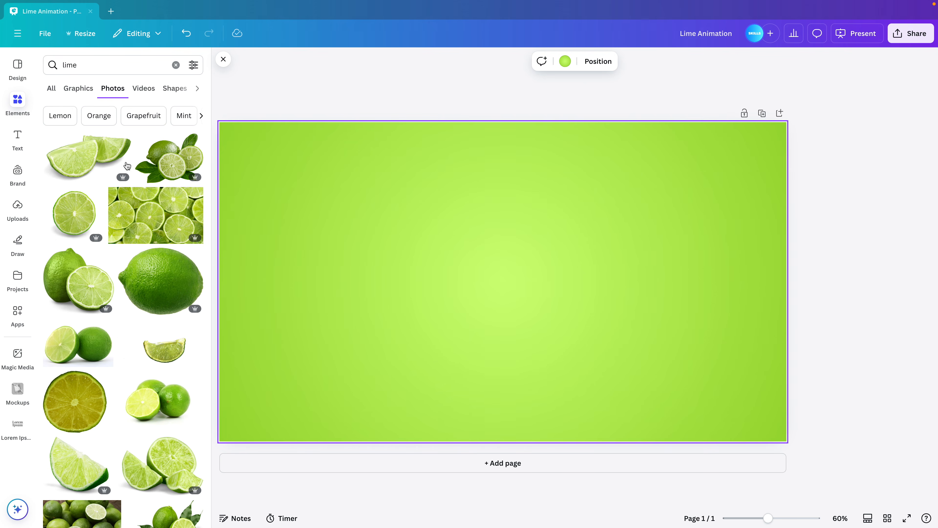
{"action": "left_click", "coordinate": [161, 281]}
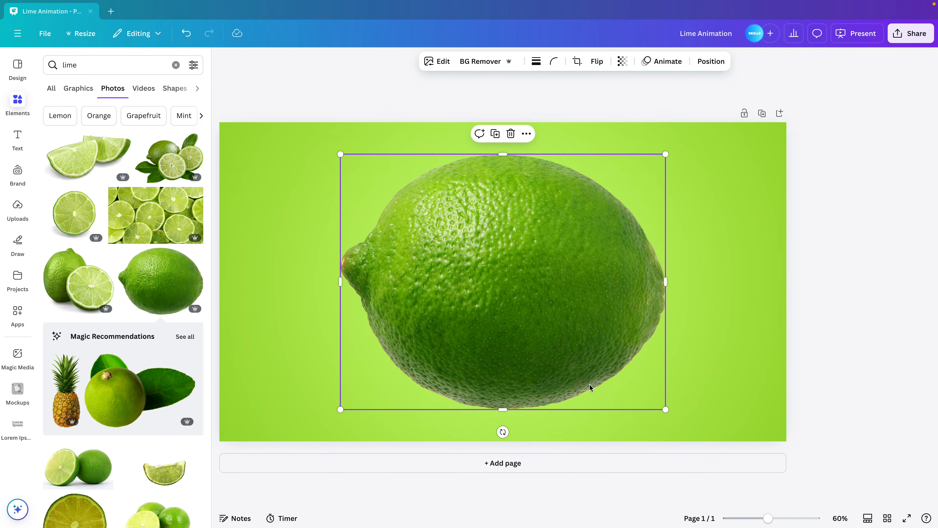
Scale the lime down around the page centre and rotate it so its stem points up
{"action": "left_click_drag", "start_coordinate": [665, 410], "coordinate": [624, 381]}
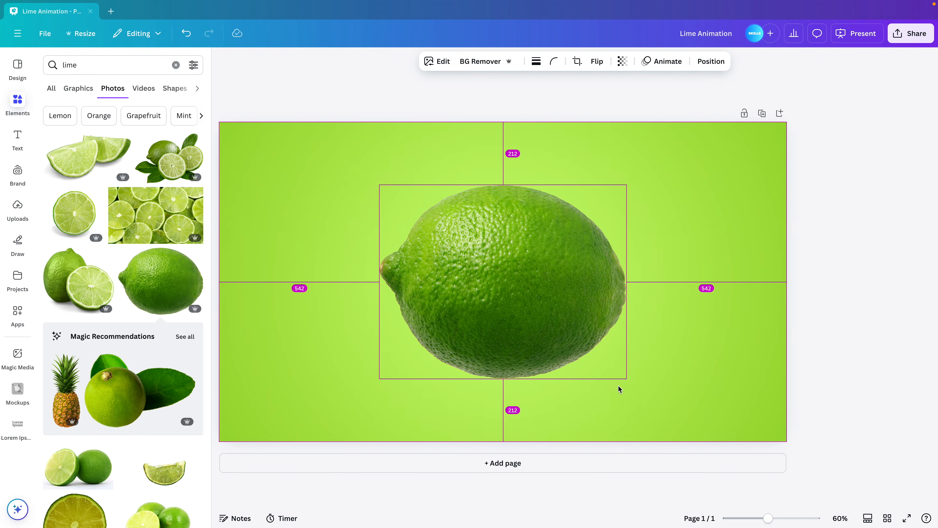
{"action": "left_click_drag", "start_coordinate": [497, 401], "coordinate": [373, 348]}
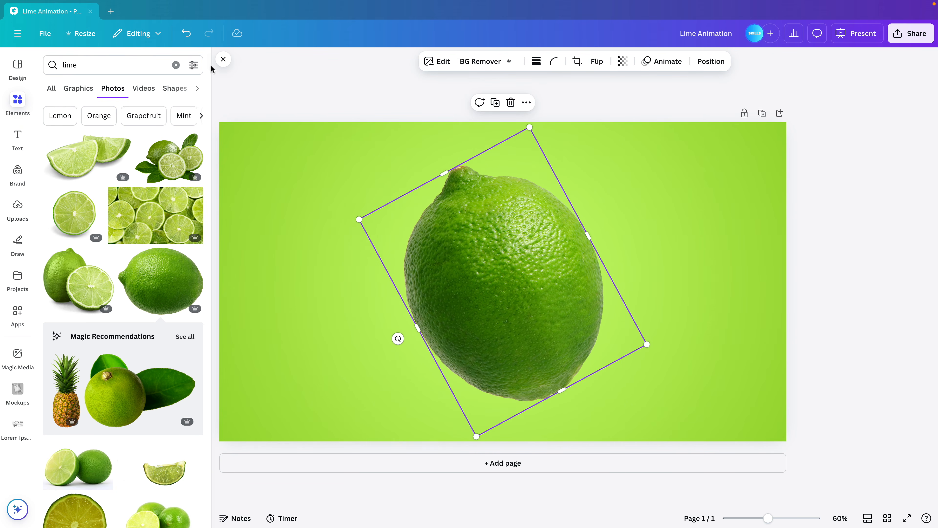
Search the elements for "shape", add a parallelogram and stretch it into a long, flat band
{"action": "double_click", "coordinate": [119, 65]}
{"action": "type", "text": "shape"}
{"action": "key", "text": "Return"}
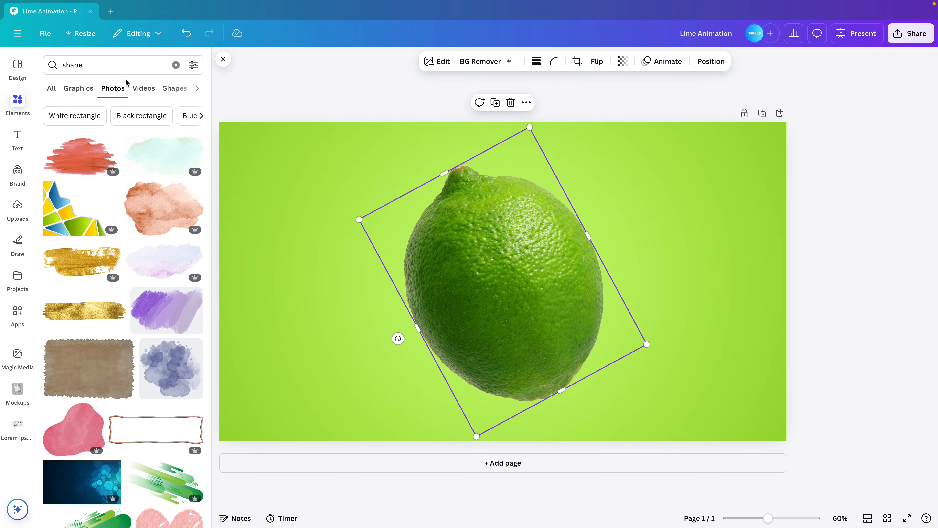
{"action": "left_click", "coordinate": [174, 88]}
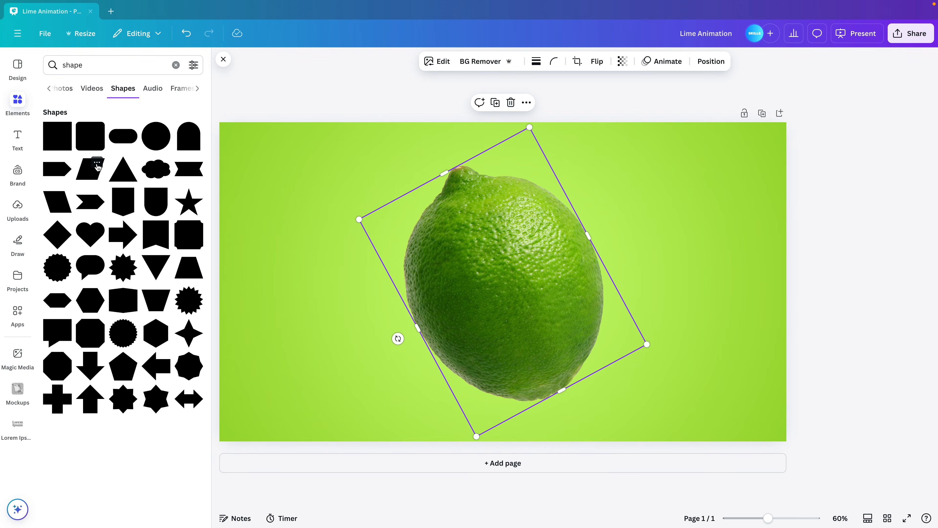
{"action": "left_click", "coordinate": [94, 174]}
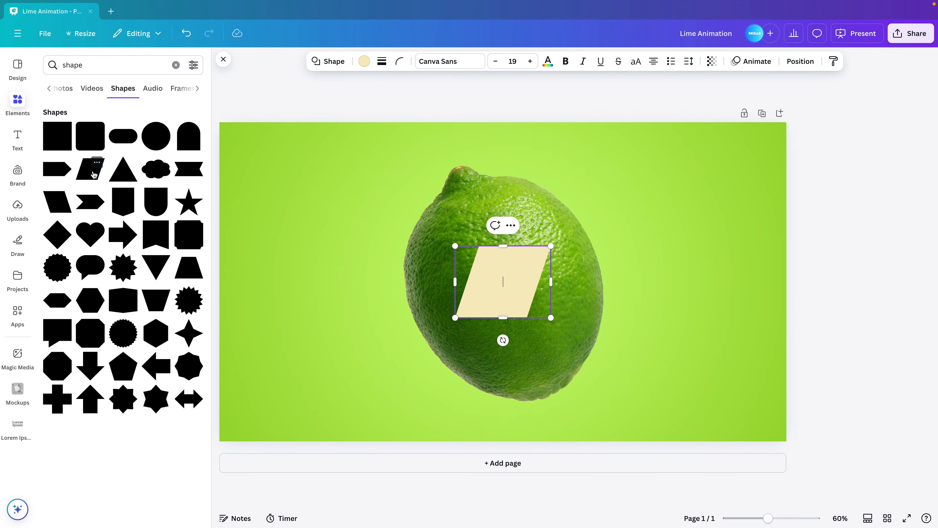
{"action": "left_click_drag", "start_coordinate": [551, 282], "coordinate": [724, 294]}
{"action": "left_click_drag", "start_coordinate": [586, 244], "coordinate": [590, 282]}
Crop the lime along its tilted lower edge so only the stem-end slice is left
{"action": "left_click", "coordinate": [568, 368]}
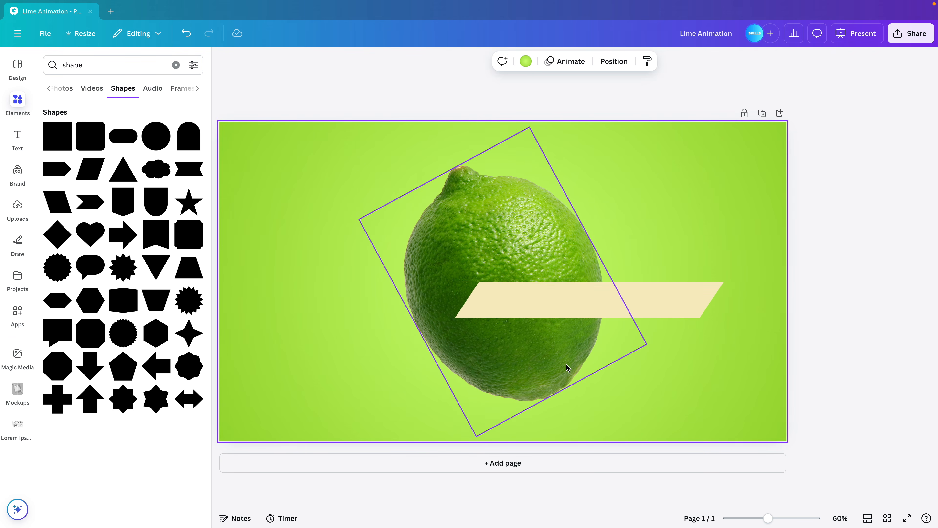
{"action": "left_click", "coordinate": [551, 361]}
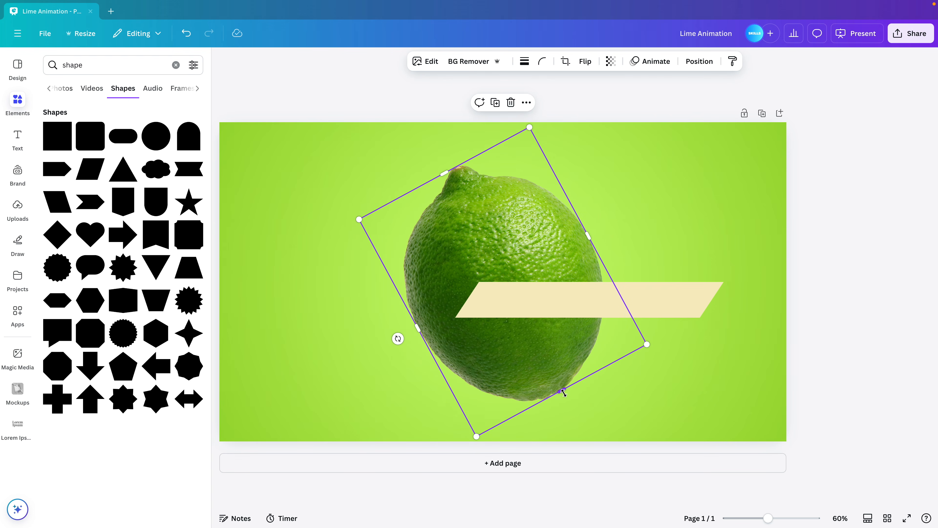
{"action": "left_click_drag", "start_coordinate": [564, 392], "coordinate": [456, 230]}
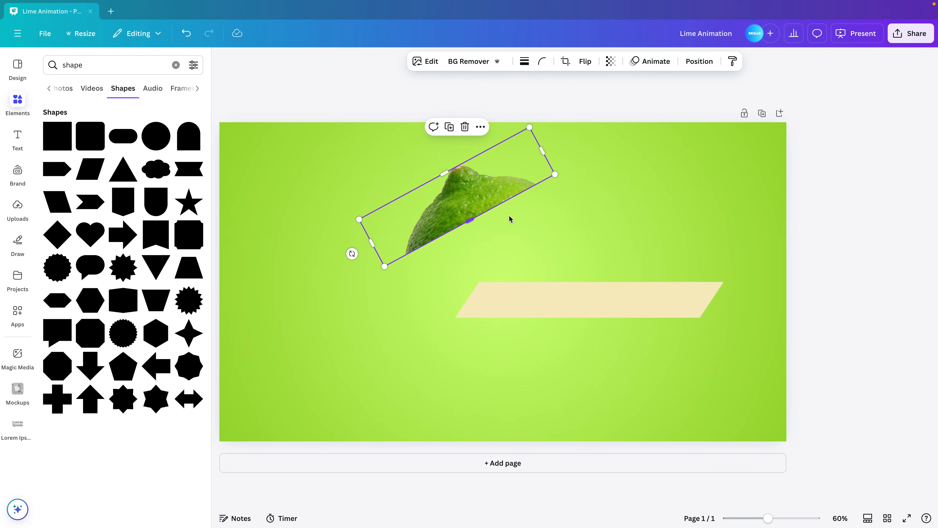
Recolor the parallelogram with the dark green #336709 from the photo colors
{"action": "left_click", "coordinate": [624, 303]}
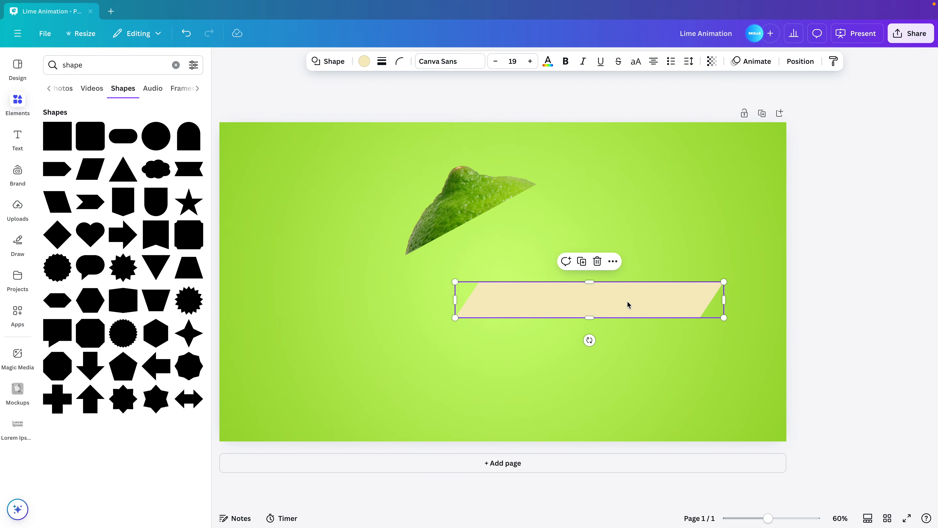
{"action": "left_click", "coordinate": [363, 62]}
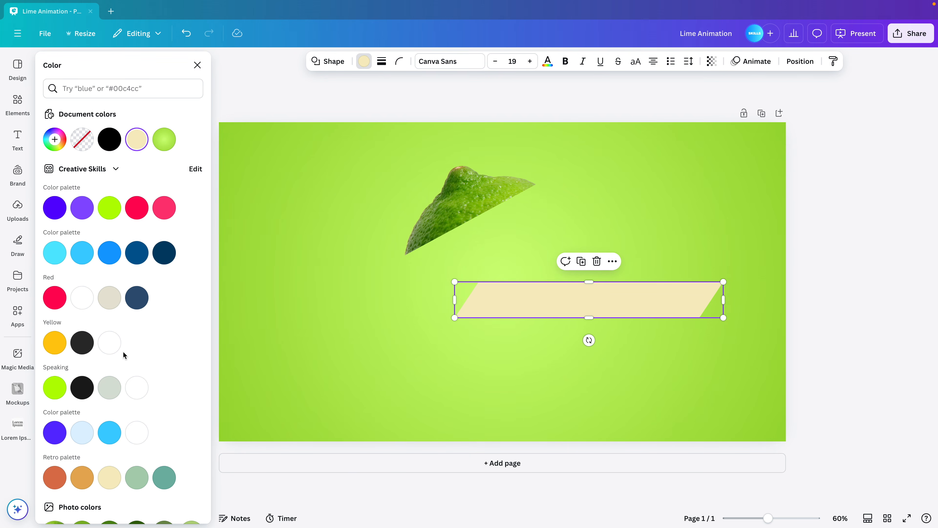
{"action": "scroll", "coordinate": [122, 350], "scroll_direction": "down", "scroll_amount": 3}
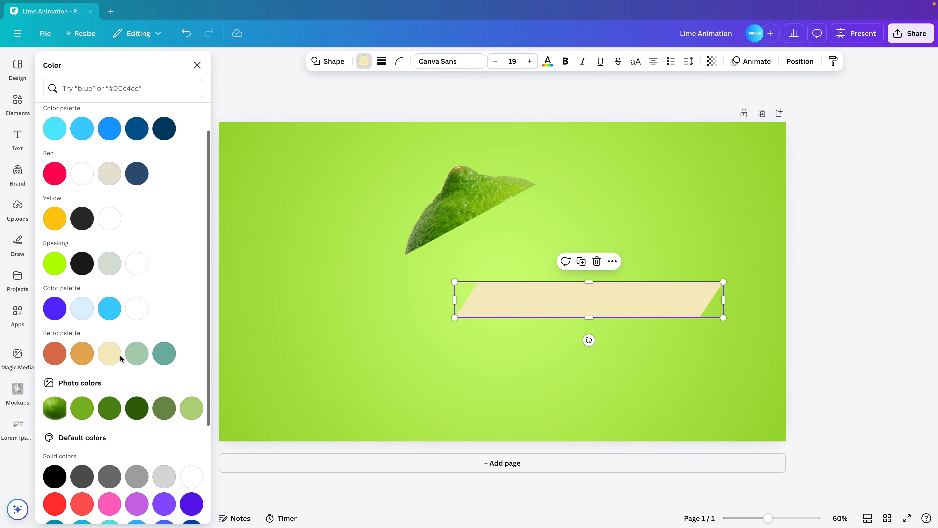
{"action": "left_click", "coordinate": [137, 411]}
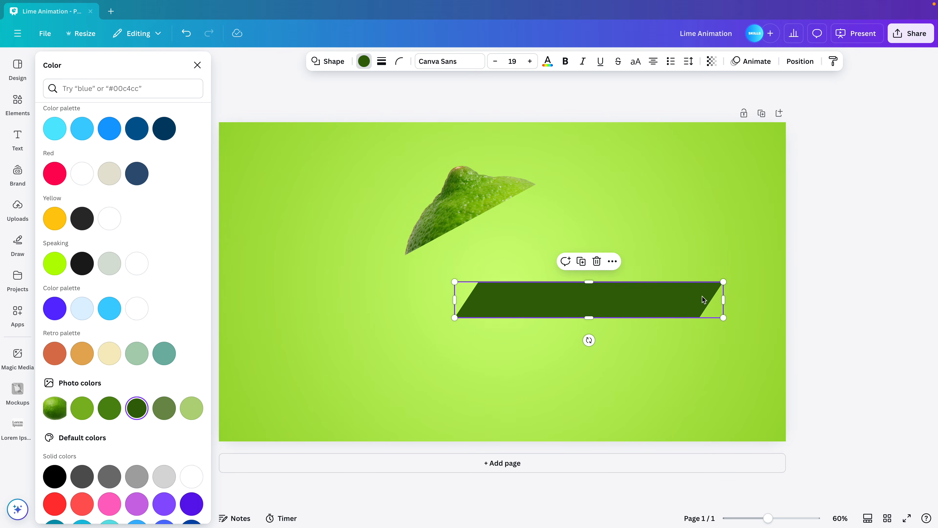
{"action": "left_click", "coordinate": [197, 65]}
{"action": "left_click", "coordinate": [218, 63]}
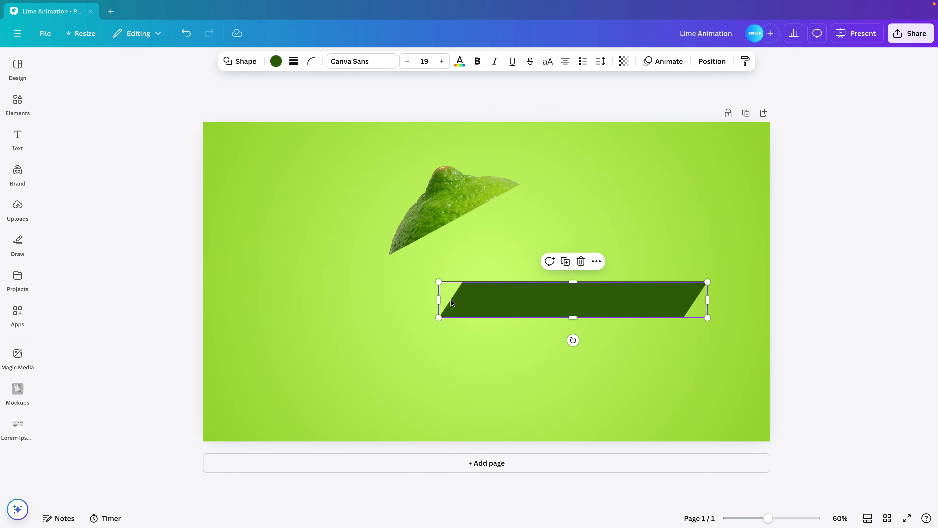
Move, tilt and shorten the dark green parallelogram so its lower-left corner meets the lime slice's lower-left tip
{"action": "left_click_drag", "start_coordinate": [492, 302], "coordinate": [495, 238]}
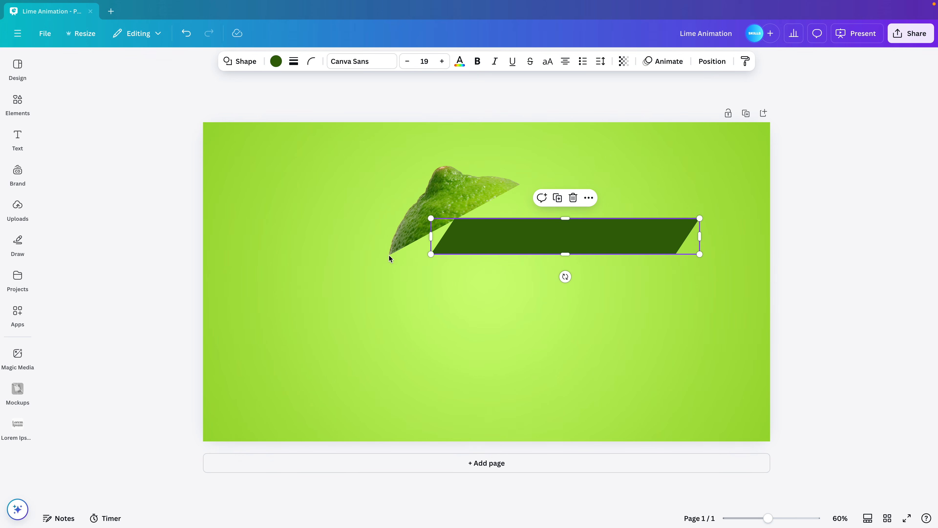
{"action": "left_click_drag", "start_coordinate": [491, 248], "coordinate": [455, 245]}
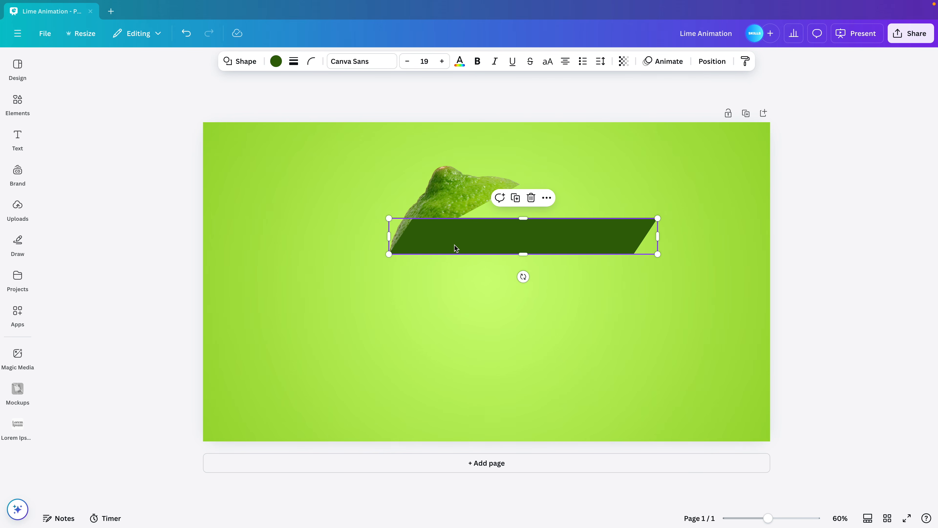
{"action": "mouse_move", "coordinate": [523, 276]}
{"action": "left_mouse_down"}
{"action": "mouse_move", "coordinate": [539, 278]}
{"action": "mouse_move", "coordinate": [532, 275]}
{"action": "left_mouse_up"}
{"action": "left_click_drag", "start_coordinate": [655, 208], "coordinate": [567, 226]}
{"action": "left_click_drag", "start_coordinate": [492, 241], "coordinate": [487, 221]}
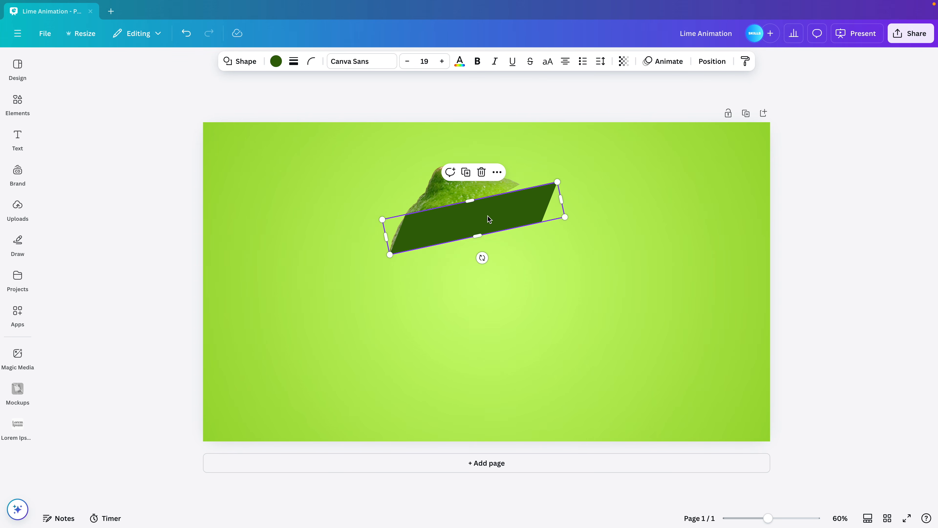
Send the parallelogram behind the lime slice and make it thinner by lowering its upper edge
{"action": "left_click", "coordinate": [708, 65]}
{"action": "left_click", "coordinate": [173, 142]}
{"action": "left_click", "coordinate": [570, 97]}
{"action": "left_click_drag", "start_coordinate": [471, 201], "coordinate": [472, 217]}
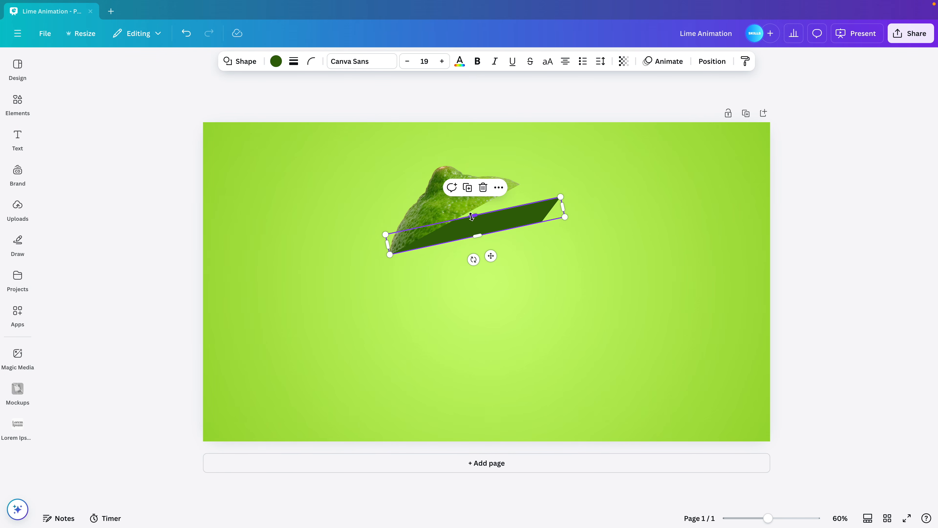
{"action": "left_click", "coordinate": [684, 285]}
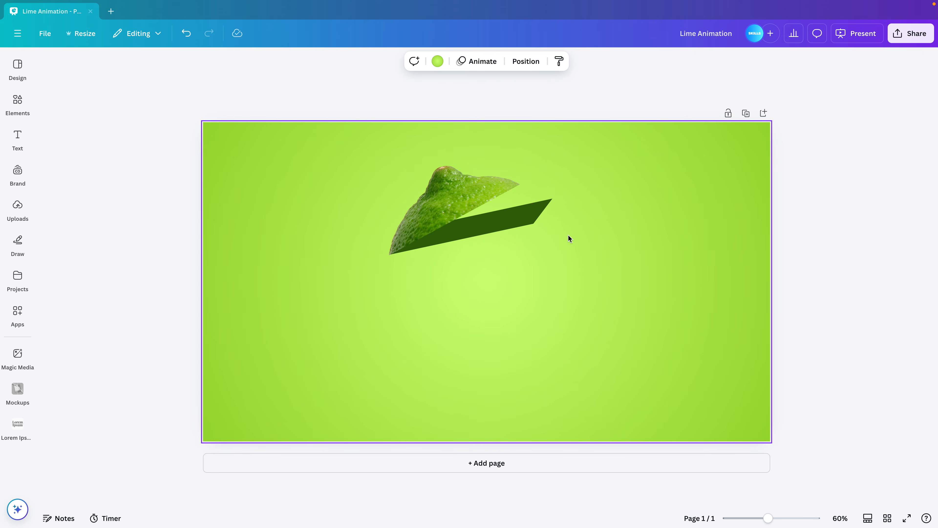
Duplicate the lime slice below the original and adjust its crop to show only the fruit's middle band
{"action": "left_click", "coordinate": [450, 205]}
{"action": "left_click_drag", "start_coordinate": [468, 199], "coordinate": [533, 335], "text": "alt"}
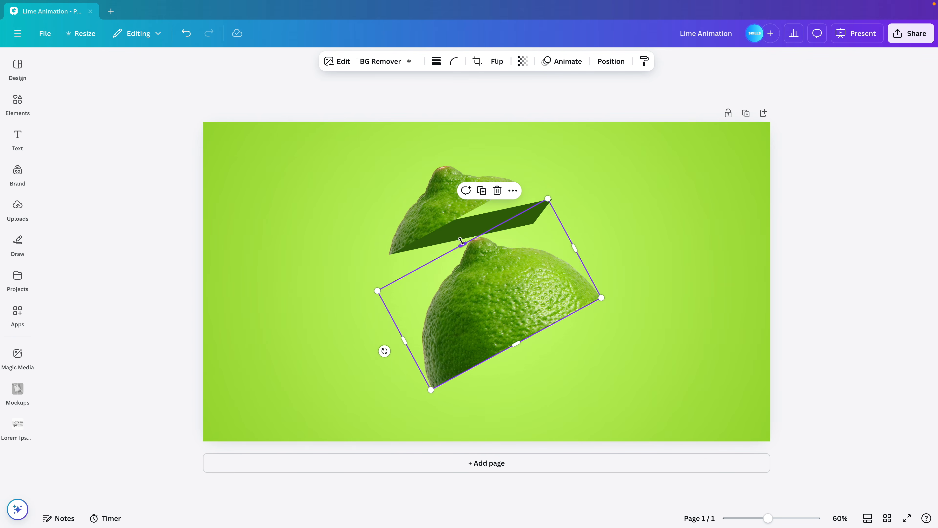
{"action": "left_click_drag", "start_coordinate": [462, 244], "coordinate": [527, 354]}
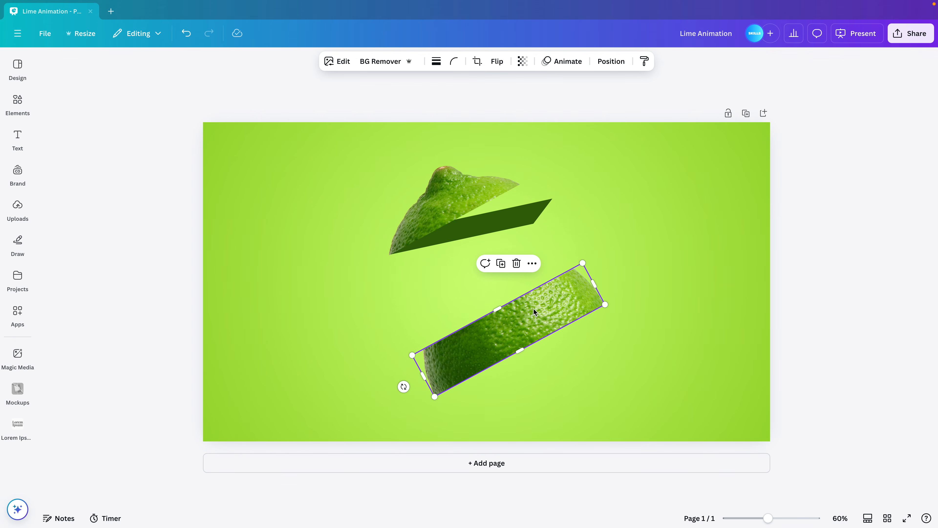
Move the middle lime slice up under the dark green strip and scale it down slightly to fit
{"action": "left_click_drag", "start_coordinate": [534, 310], "coordinate": [525, 204]}
{"action": "left_click_drag", "start_coordinate": [549, 168], "coordinate": [533, 184]}
{"action": "mouse_move", "coordinate": [511, 237]}
{"action": "left_mouse_down"}
{"action": "mouse_move", "coordinate": [521, 242]}
{"action": "mouse_move", "coordinate": [508, 247]}
{"action": "left_mouse_up"}
{"action": "left_click", "coordinate": [371, 288]}
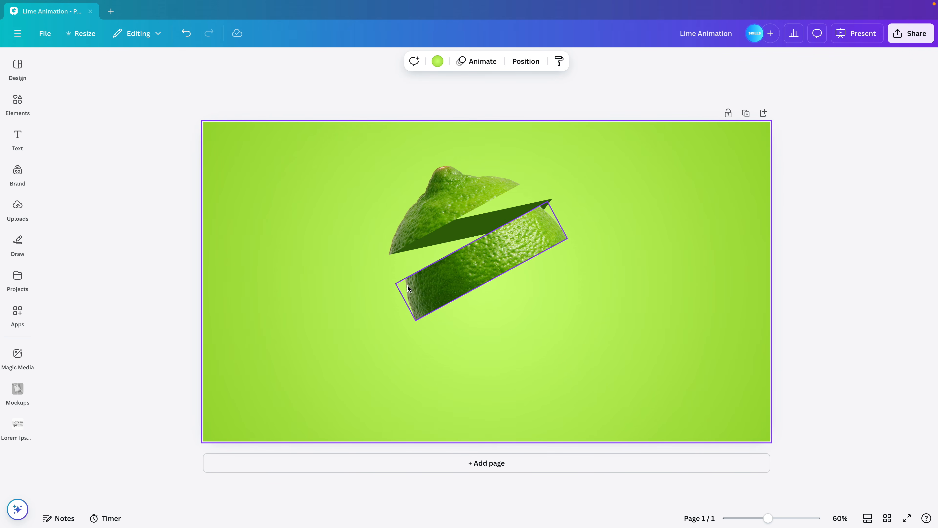
Enlarge the middle lime slice slightly and shift it to line up with the strip's right end
{"action": "left_click", "coordinate": [464, 276]}
{"action": "left_click_drag", "start_coordinate": [416, 321], "coordinate": [414, 335]}
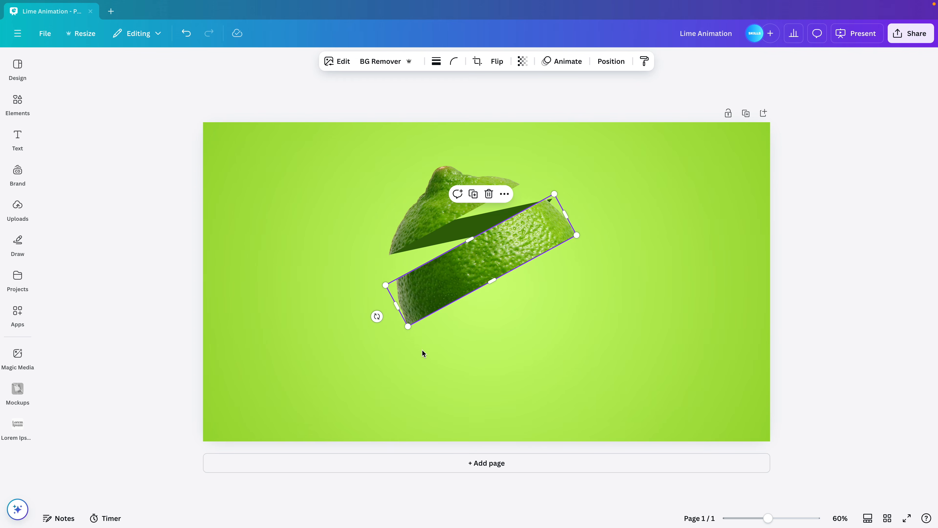
{"action": "left_click_drag", "start_coordinate": [409, 328], "coordinate": [409, 333]}
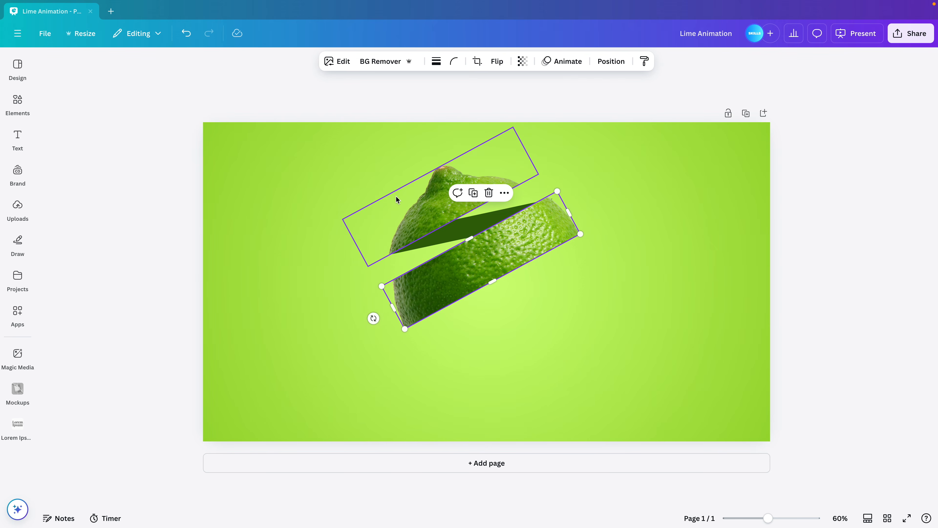
{"action": "left_click", "coordinate": [574, 286]}
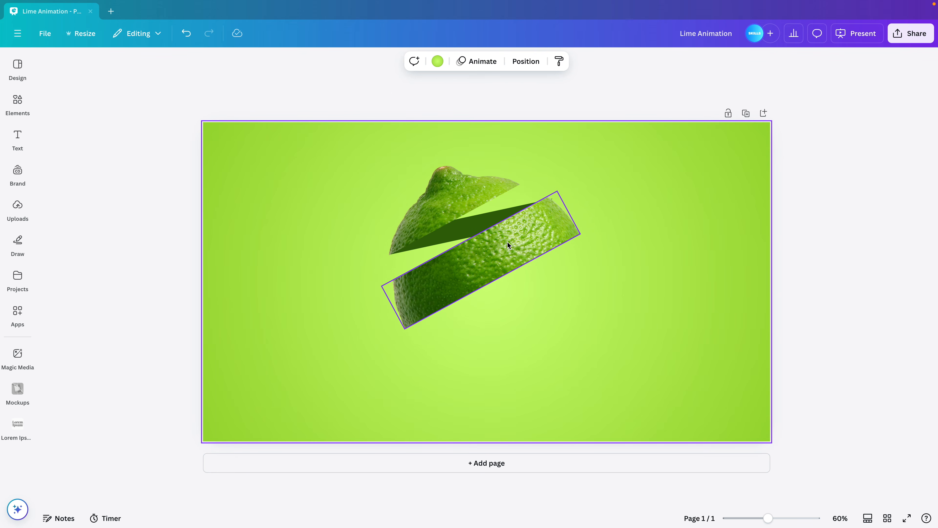
{"action": "left_click", "coordinate": [506, 255]}
{"action": "left_click_drag", "start_coordinate": [506, 254], "coordinate": [509, 256]}
{"action": "left_click", "coordinate": [572, 262]}
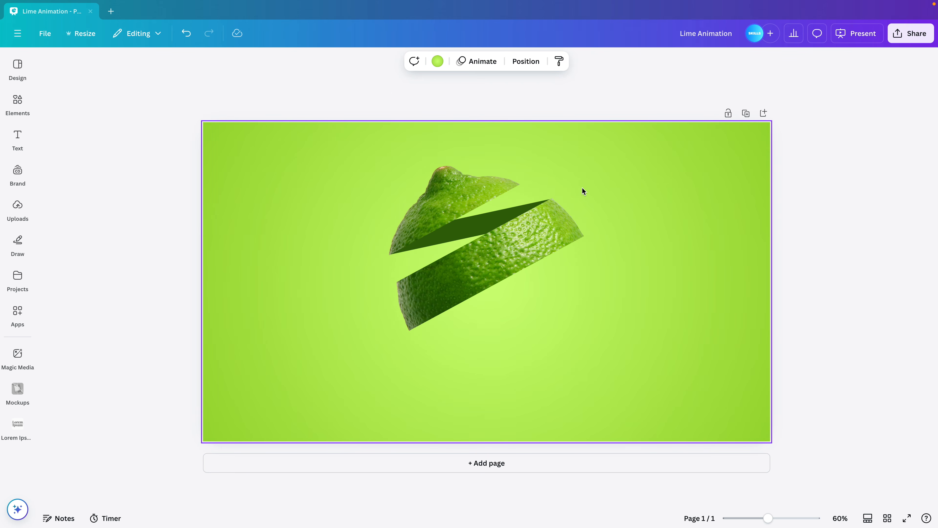
Adjust the dark green strip's thickness and length so it bridges the upper and middle lime slices
{"action": "left_click", "coordinate": [476, 232]}
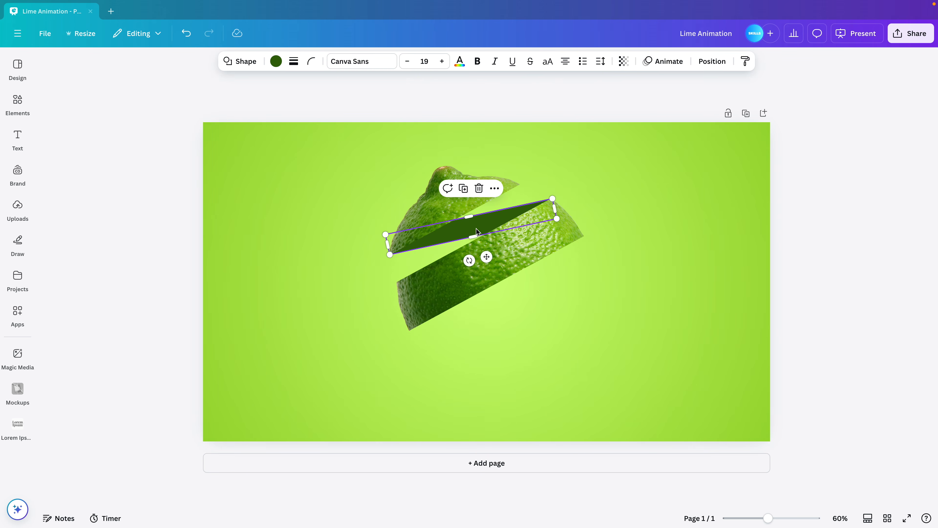
{"action": "left_click_drag", "start_coordinate": [472, 218], "coordinate": [472, 223]}
{"action": "left_click", "coordinate": [557, 250]}
{"action": "left_click_drag", "start_coordinate": [533, 241], "coordinate": [536, 243]}
{"action": "left_click", "coordinate": [543, 222]}
{"action": "mouse_move", "coordinate": [555, 207]}
{"action": "left_mouse_down"}
{"action": "mouse_move", "coordinate": [546, 208]}
{"action": "mouse_move", "coordinate": [556, 190]}
{"action": "left_mouse_up"}
Reposition the middle lime slice and nudge it until its upper edge meets the dark green strip's right tip
{"action": "left_click", "coordinate": [558, 240]}
{"action": "left_click_drag", "start_coordinate": [538, 237], "coordinate": [531, 242]}
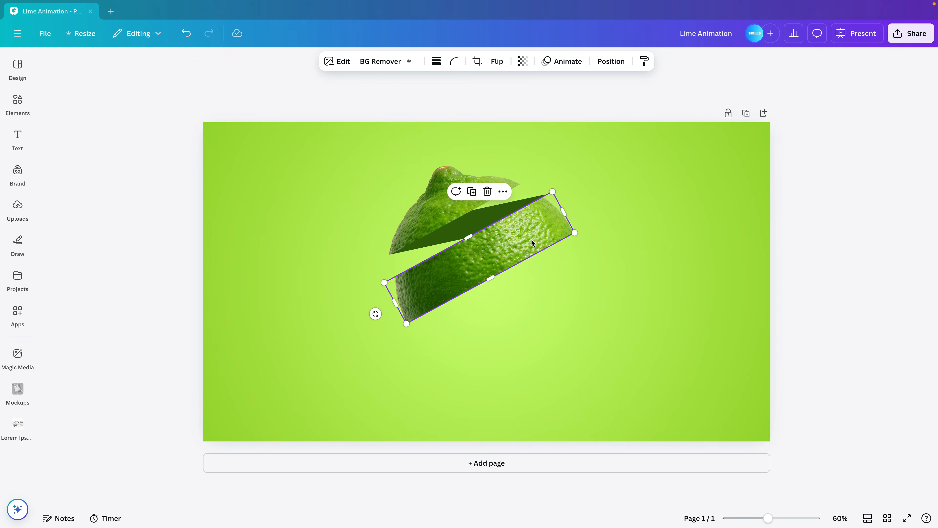
{"action": "key", "text": "Up"}
{"action": "key", "text": "Up"}
{"action": "key", "text": "Up"}
{"action": "key", "text": "Up"}
{"action": "key", "text": "Right"}
{"action": "key", "text": "Right"}
{"action": "key", "text": "Up"}
{"action": "key", "text": "Up"}
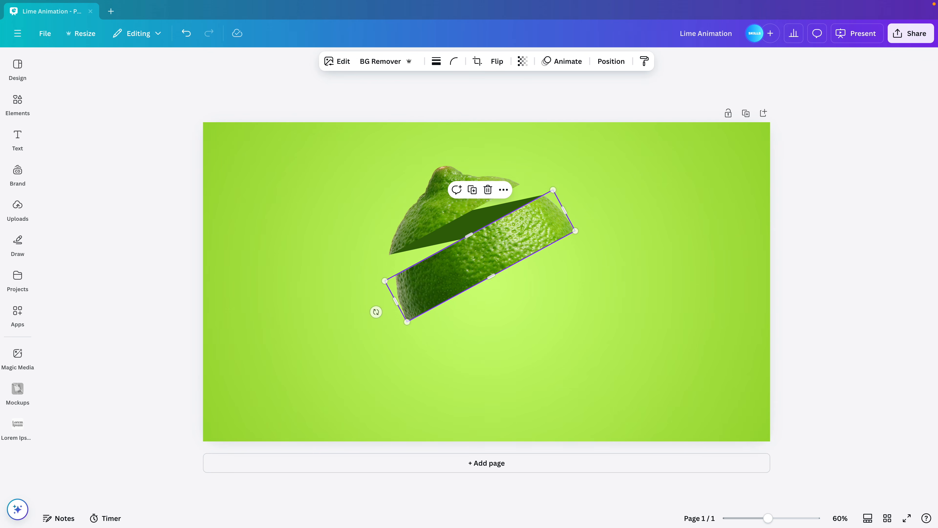
{"action": "key", "text": "Left"}
{"action": "left_click", "coordinate": [659, 319]}
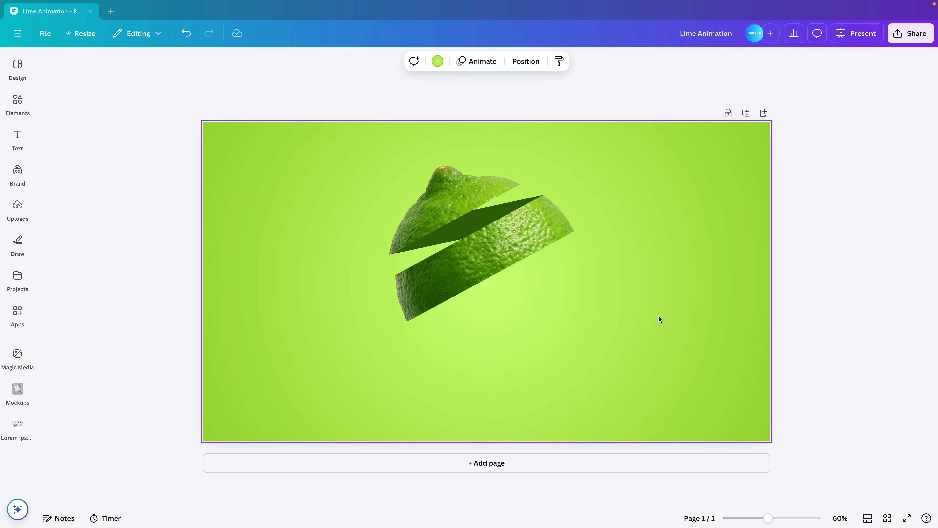
Duplicate the dark green strip and align the copy's lower-left corner with the middle slice's lower-left tip
{"action": "left_click", "coordinate": [464, 223]}
{"action": "left_click_drag", "start_coordinate": [464, 223], "coordinate": [483, 289]}
{"action": "key", "text": "Left"}
{"action": "key", "text": "Left"}
{"action": "key", "text": "Left"}
{"action": "key", "text": "Left"}
{"action": "key", "text": "Up"}
{"action": "key", "text": "Up"}
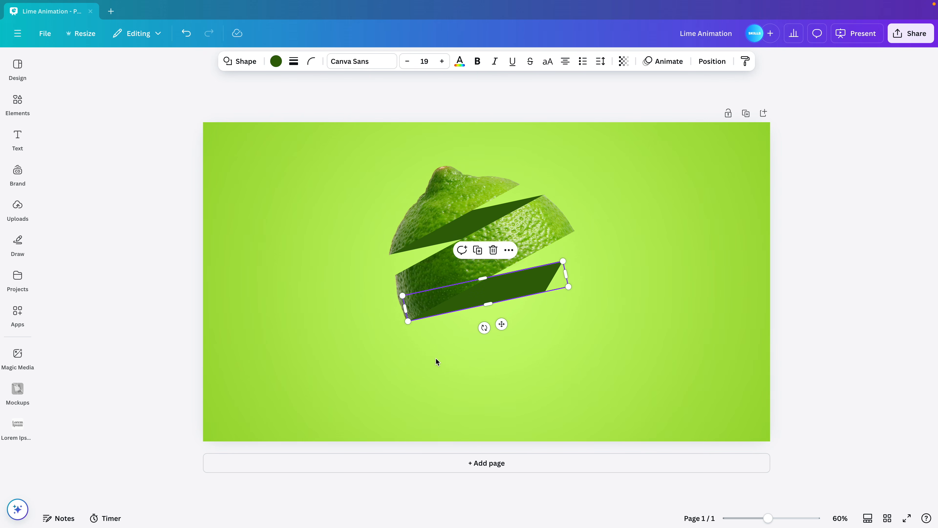
Nudge the copied dark green strip into place and lengthen it past the middle slice's right edge
{"action": "key", "text": "Left"}
{"action": "left_click_drag", "start_coordinate": [566, 274], "coordinate": [597, 274]}
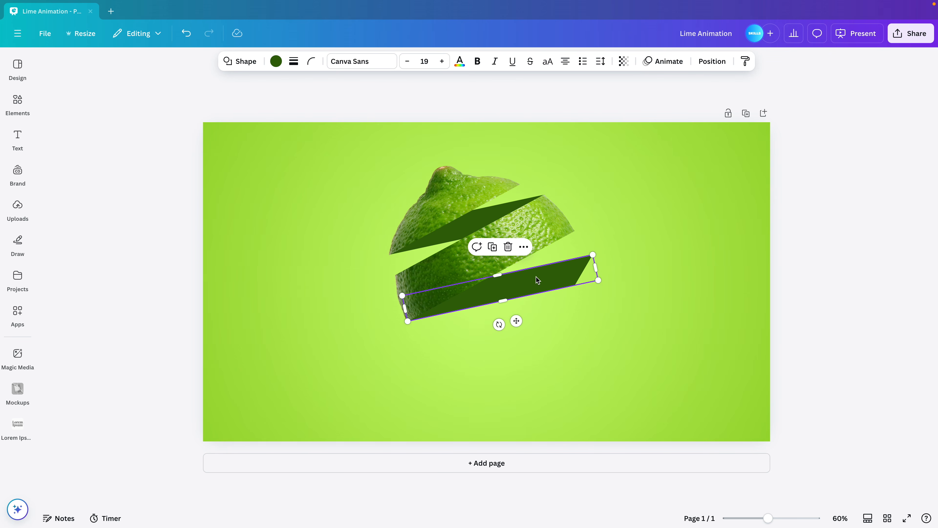
Add a third lime slice showing the next section of the lime and place it beneath the second strip
{"action": "left_click_drag", "start_coordinate": [517, 223], "coordinate": [555, 281]}
{"action": "left_click_drag", "start_coordinate": [531, 339], "coordinate": [569, 378]}
{"action": "left_click_drag", "start_coordinate": [508, 294], "coordinate": [551, 315]}
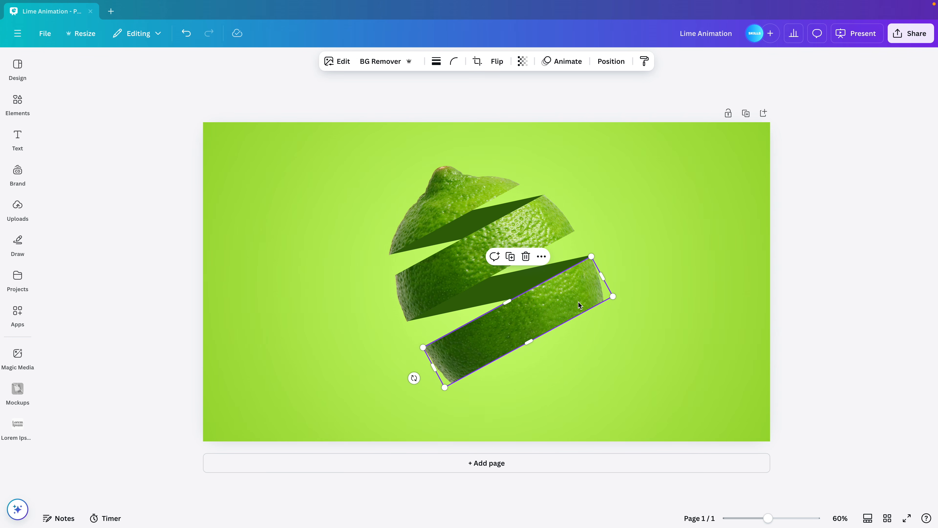
Nudge the third lime slice in small increments until its upper edge lines up with the second strip's right tip
{"action": "key", "text": "Up"}
{"action": "key", "text": "Up"}
{"action": "key", "text": "Up"}
{"action": "key", "text": "Up"}
{"action": "key", "text": "Down"}
{"action": "key", "text": "Left"}
{"action": "key", "text": "Left"}
{"action": "key", "text": "Down"}
{"action": "key", "text": "Down"}
{"action": "key", "text": "Left"}
{"action": "key", "text": "Left"}
{"action": "key", "text": "Down"}
{"action": "key", "text": "Down"}
{"action": "key", "text": "Down"}
{"action": "key", "text": "Left"}
{"action": "key", "text": "Left"}
{"action": "key", "text": "Left"}
{"action": "key", "text": "Left"}
{"action": "key", "text": "Left"}
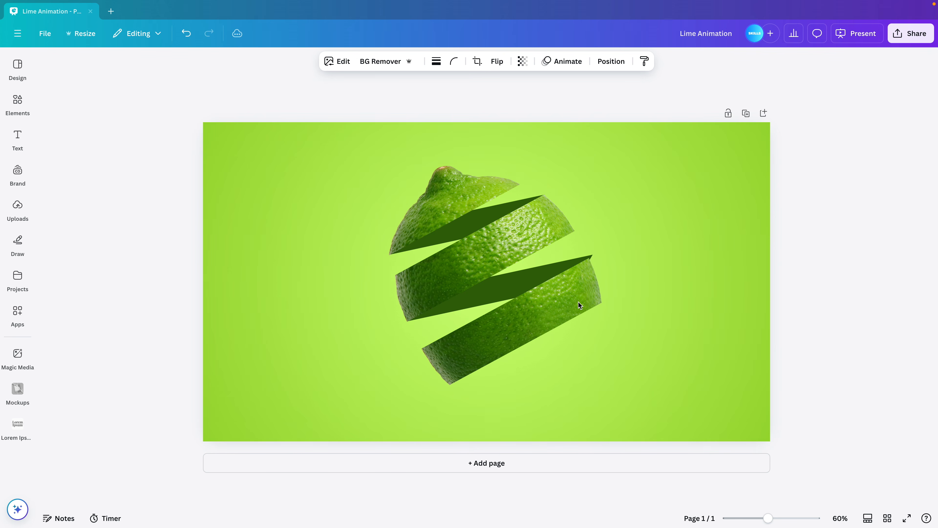
{"action": "key", "text": "Up"}
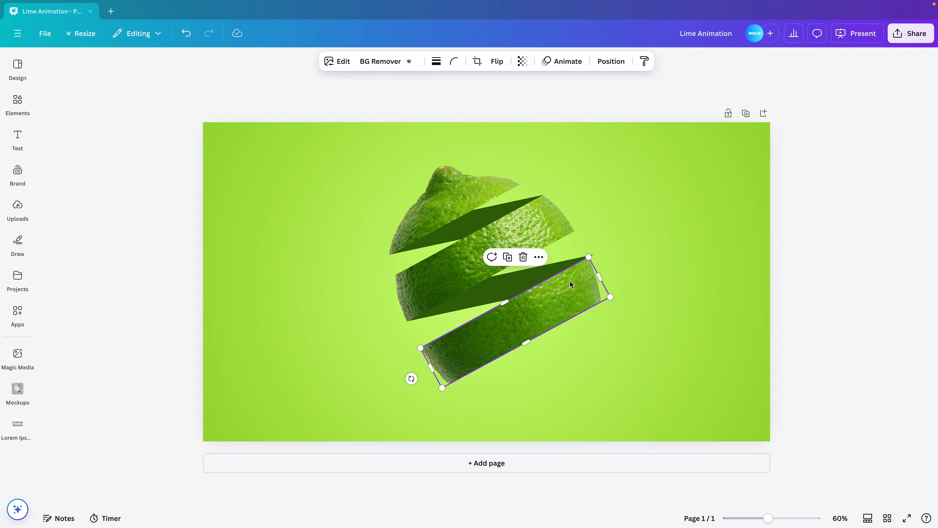
Shorten the second strip slightly and shift the third slice so their upper-right tips meet
{"action": "left_click", "coordinate": [577, 285]}
{"action": "left_click_drag", "start_coordinate": [597, 266], "coordinate": [590, 267]}
{"action": "left_click", "coordinate": [639, 293]}
{"action": "left_click", "coordinate": [570, 306]}
{"action": "left_click_drag", "start_coordinate": [570, 305], "coordinate": [569, 304]}
Duplicate the second strip, align the copy with the third slice's lower-left tip, and shorten its right end
{"action": "left_click", "coordinate": [505, 285]}
{"action": "left_click", "coordinate": [506, 288]}
{"action": "left_click_drag", "start_coordinate": [506, 288], "coordinate": [550, 347]}
{"action": "left_click_drag", "start_coordinate": [631, 332], "coordinate": [604, 339]}
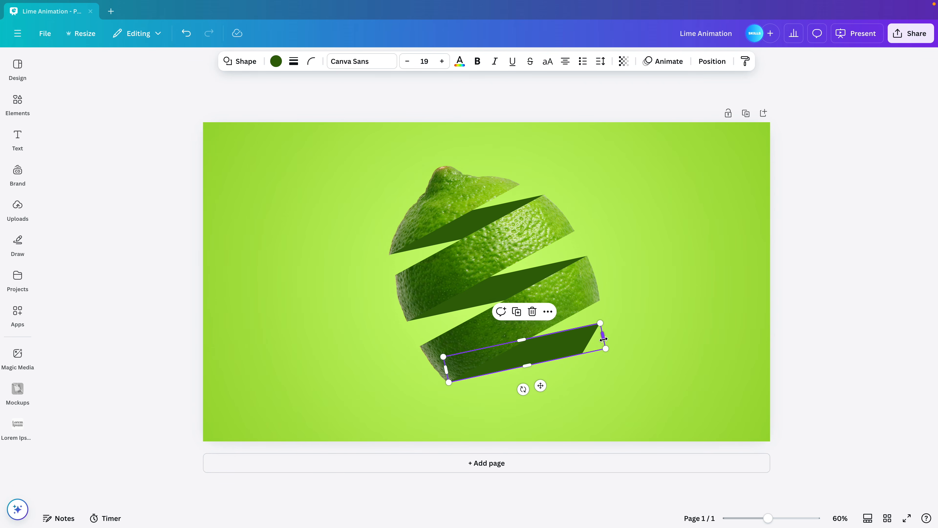
Add a slice showing the rounded bottom of the lime and place it beneath the lowest strip
{"action": "left_click_drag", "start_coordinate": [592, 285], "coordinate": [649, 405]}
{"action": "left_click_drag", "start_coordinate": [595, 304], "coordinate": [629, 356]}
{"action": "left_click", "coordinate": [771, 266]}
{"action": "left_click_drag", "start_coordinate": [667, 380], "coordinate": [575, 386]}
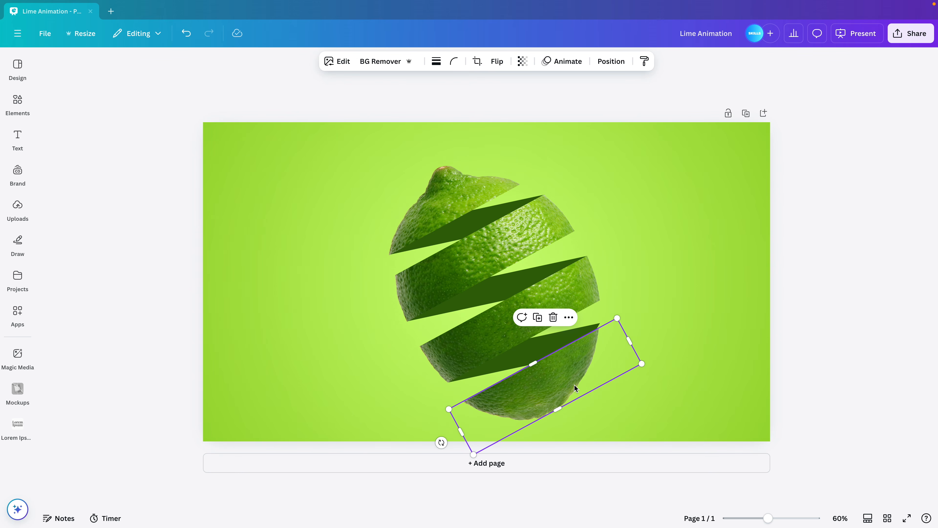
Nudge the bottom lime slice upward until its upper edge meets the lowest strip's right tip
{"action": "key", "text": "Up"}
{"action": "key", "text": "Up"}
{"action": "key", "text": "Up"}
{"action": "key", "text": "Up"}
{"action": "key", "text": "Up"}
{"action": "key", "text": "Up"}
{"action": "key", "text": "Up"}
{"action": "key", "text": "Up"}
{"action": "key", "text": "Up"}
{"action": "key", "text": "Up"}
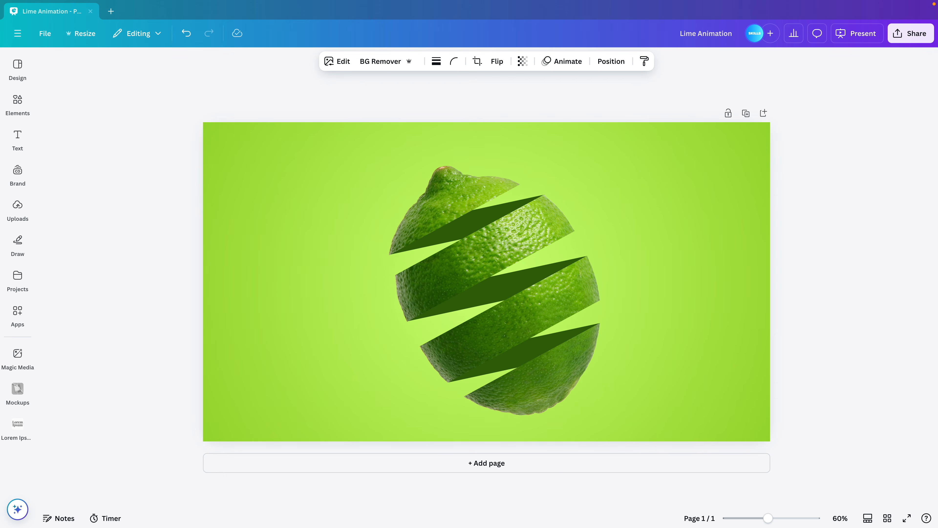
{"action": "left_click", "coordinate": [722, 373]}
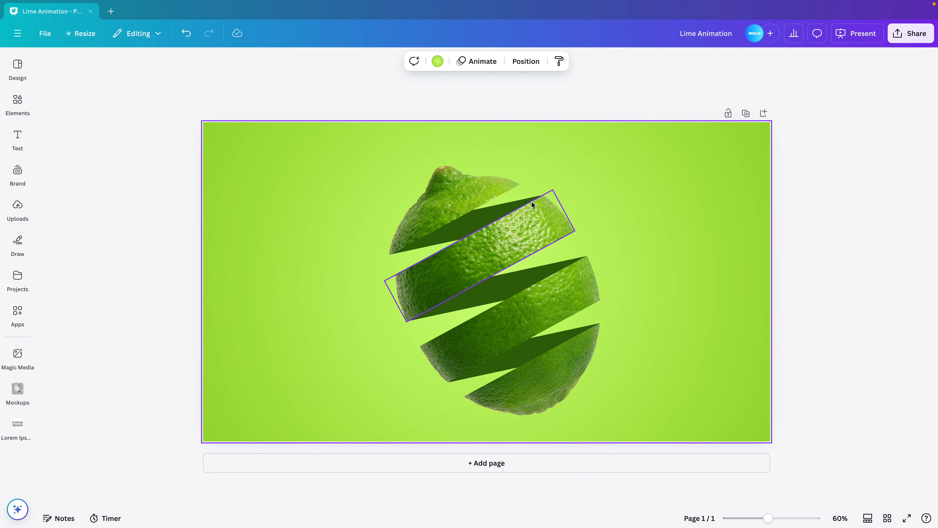
{"action": "left_click", "coordinate": [518, 226]}
{"action": "left_click_drag", "start_coordinate": [517, 226], "coordinate": [505, 218]}
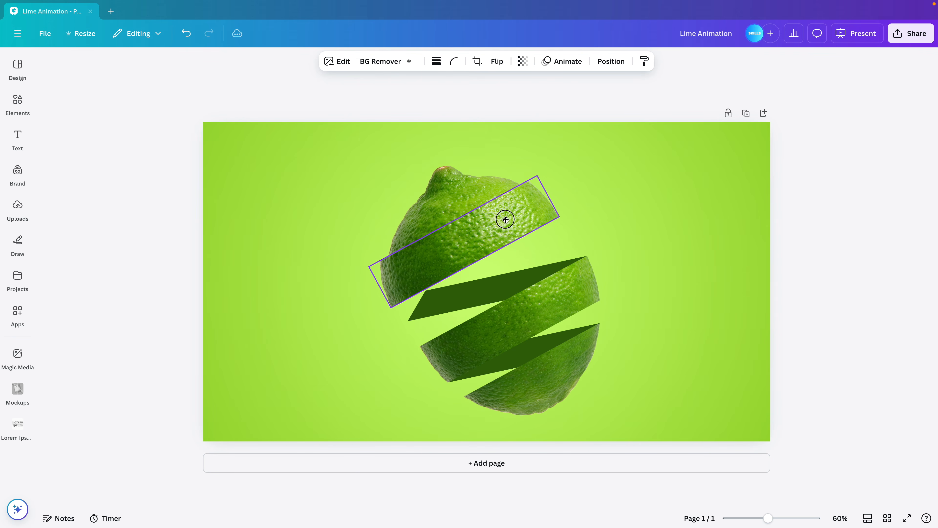
{"action": "left_click", "coordinate": [643, 167]}
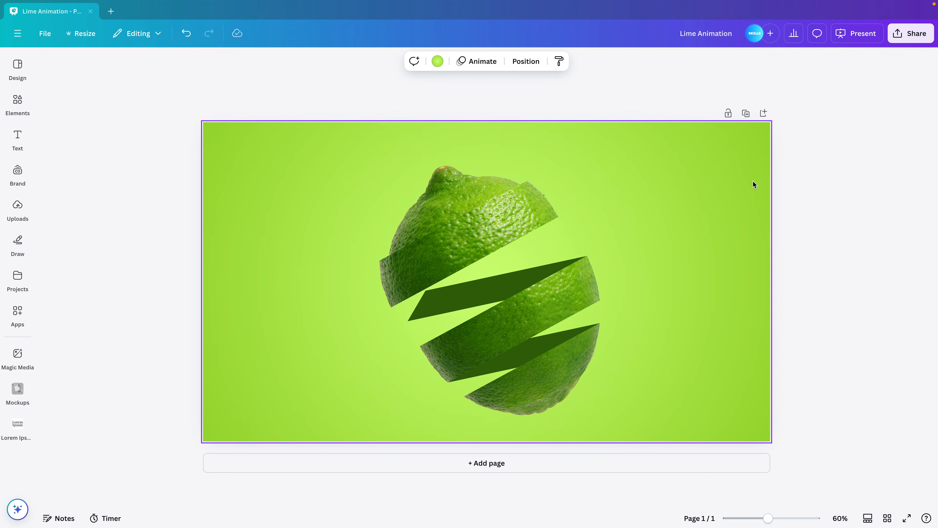
{"action": "key", "text": "ctrl+z"}
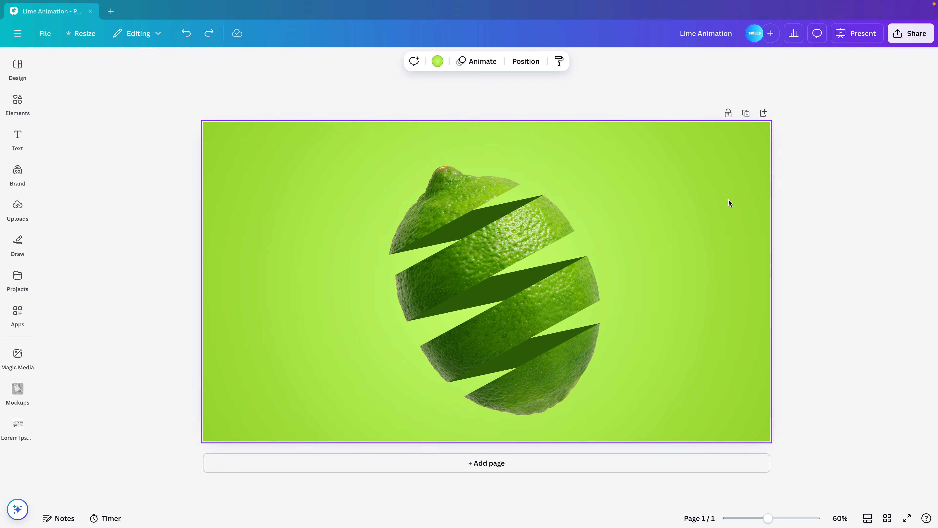
Fill the uppermost connecting strip with the preset teal-to-green gradient
{"action": "left_click", "coordinate": [471, 218]}
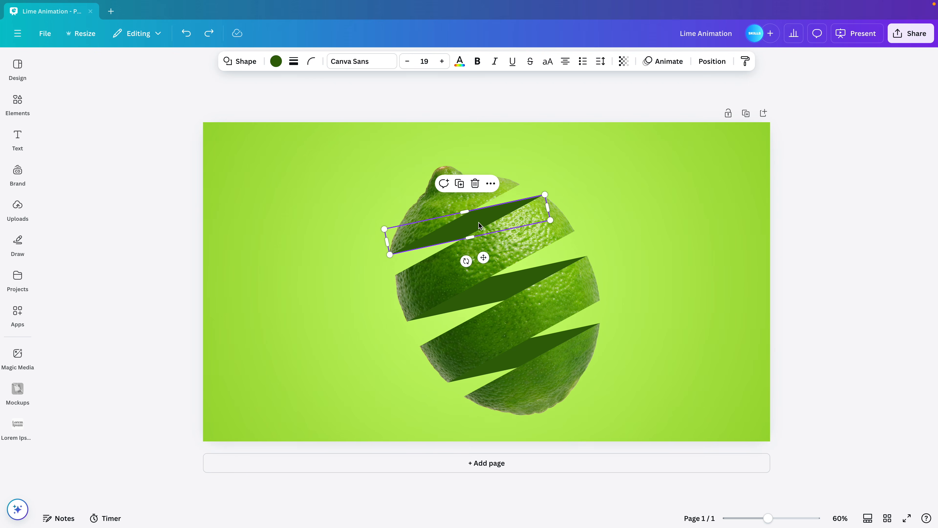
{"action": "left_click", "coordinate": [276, 61]}
{"action": "scroll", "coordinate": [164, 279], "scroll_direction": "down", "scroll_amount": 5}
{"action": "scroll", "coordinate": [111, 425], "scroll_direction": "down", "scroll_amount": 2}
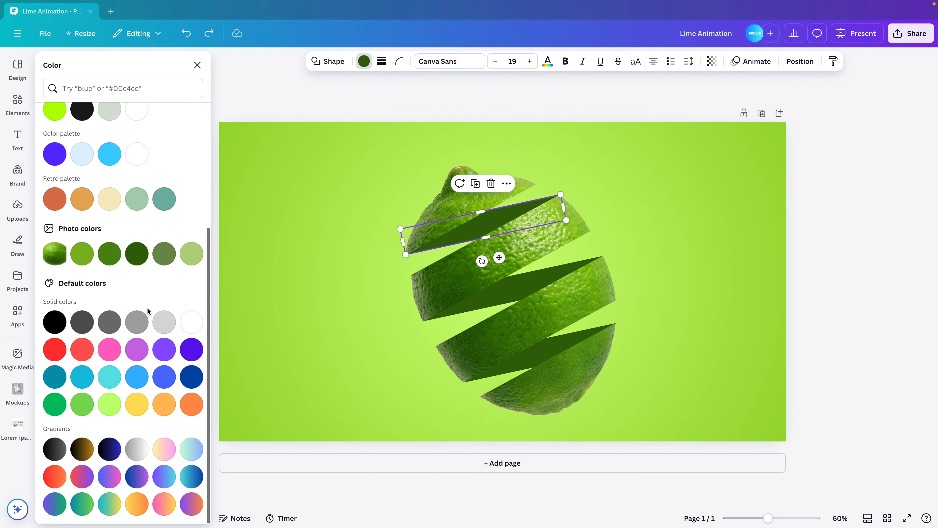
{"action": "left_click", "coordinate": [79, 507]}
{"action": "scroll", "coordinate": [93, 370], "scroll_direction": "up", "scroll_amount": 10}
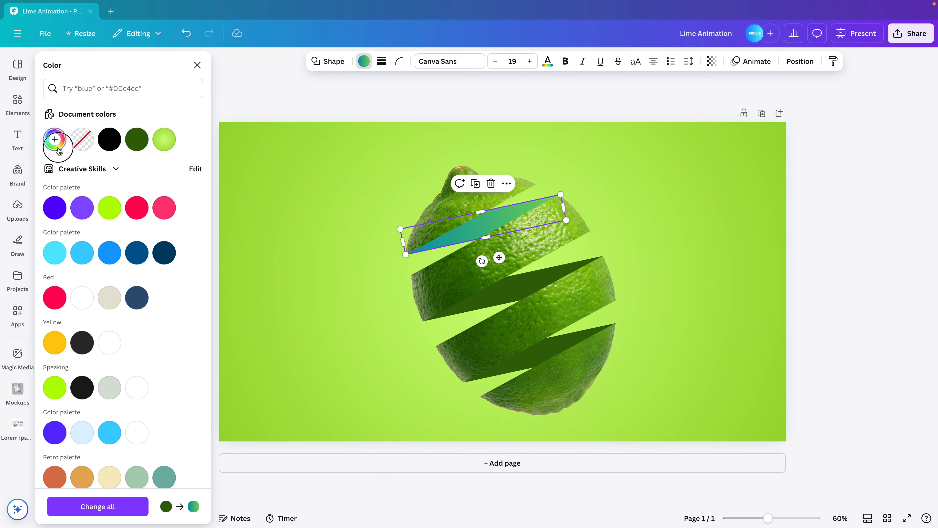
Replace both gradient colours of the uppermost strip with the dark green sampled from the document colours, #316209
{"action": "left_click", "coordinate": [55, 139]}
{"action": "left_click", "coordinate": [61, 213]}
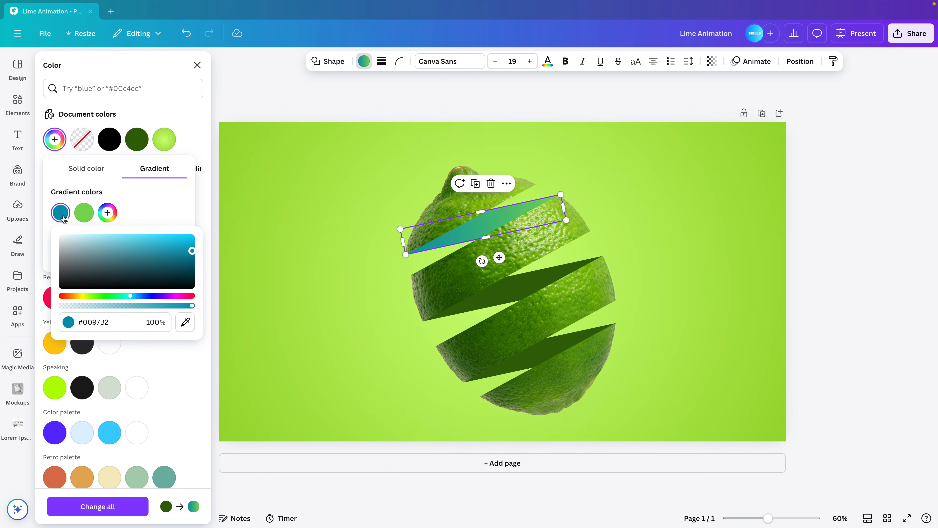
{"action": "left_click", "coordinate": [185, 322]}
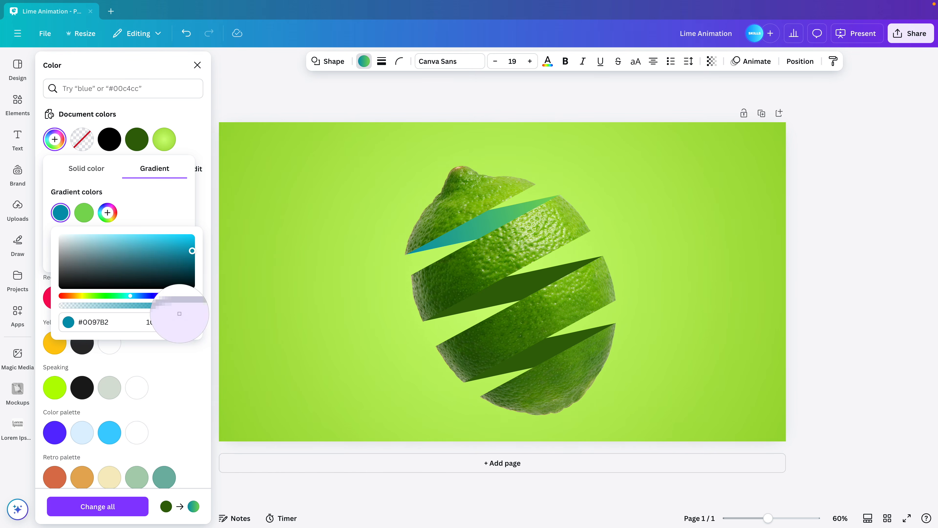
{"action": "left_click", "coordinate": [138, 141]}
{"action": "left_click", "coordinate": [84, 212]}
{"action": "left_click", "coordinate": [208, 322]}
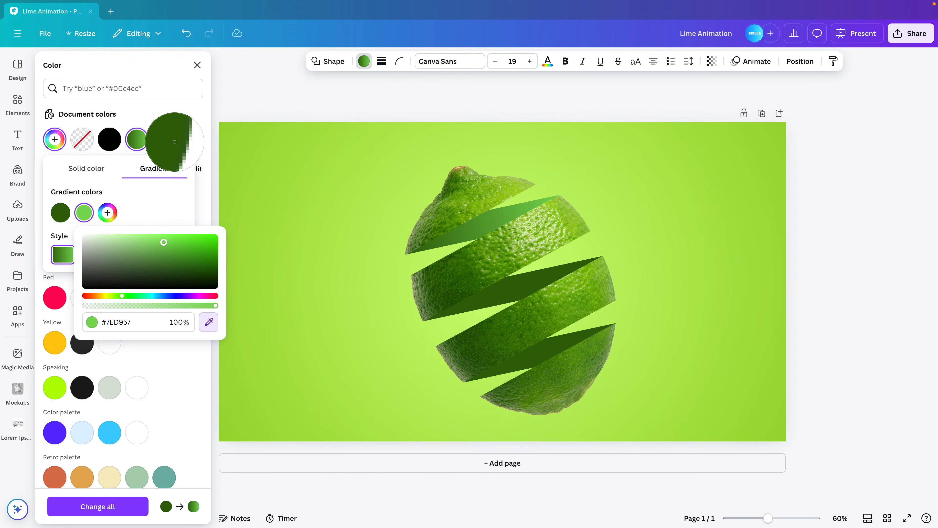
{"action": "left_click", "coordinate": [164, 139]}
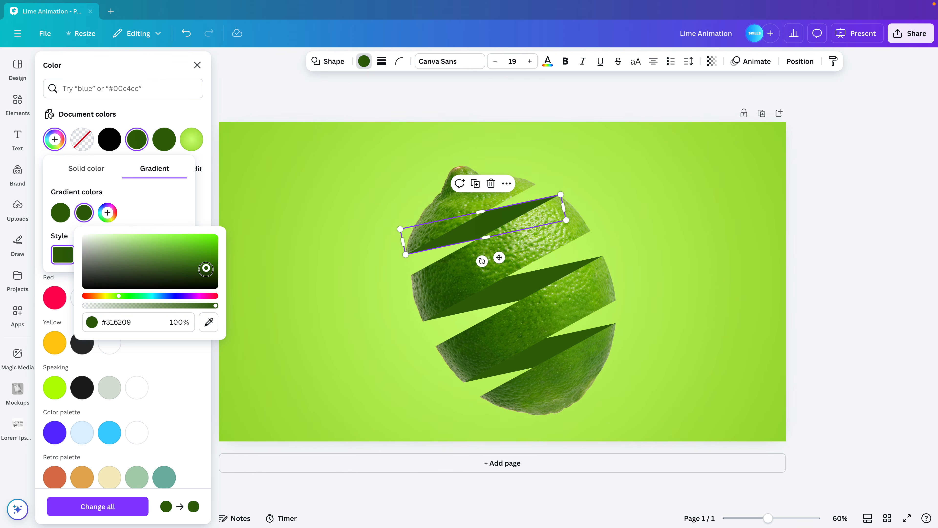
Darken the strip's second gradient colour to #234408 and lighten its first colour to #3F800B
{"action": "left_click_drag", "start_coordinate": [207, 268], "coordinate": [203, 275]}
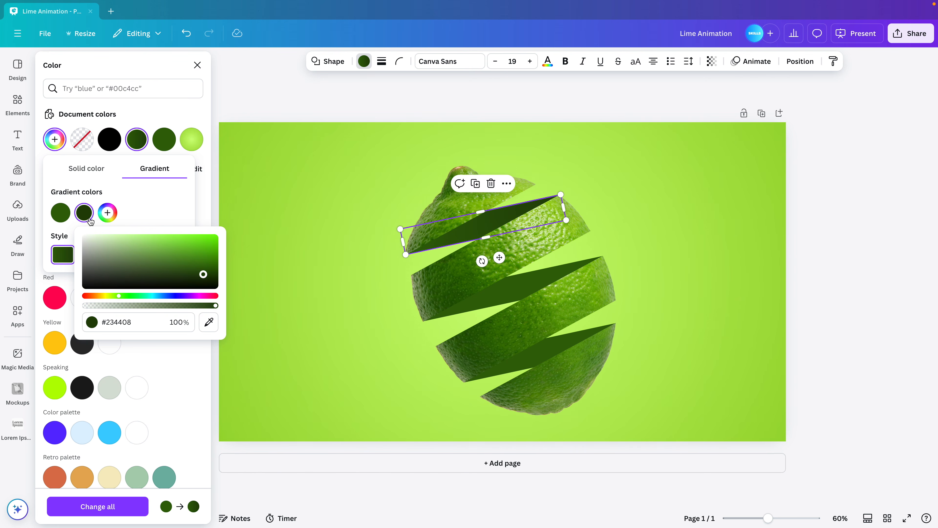
{"action": "left_click", "coordinate": [63, 216]}
{"action": "left_click_drag", "start_coordinate": [183, 264], "coordinate": [183, 261]}
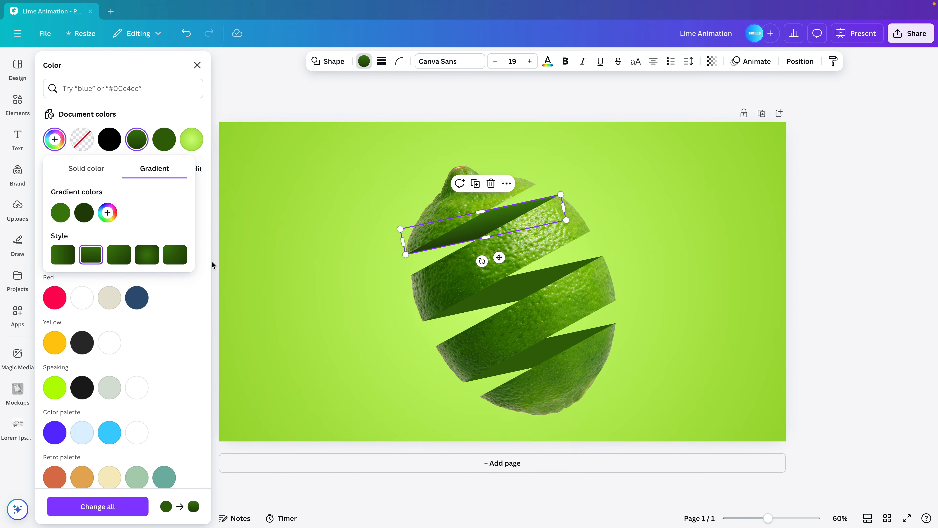
Try the different gradient styles on the uppermost strip and settle on the fifth one
{"action": "left_click", "coordinate": [121, 261]}
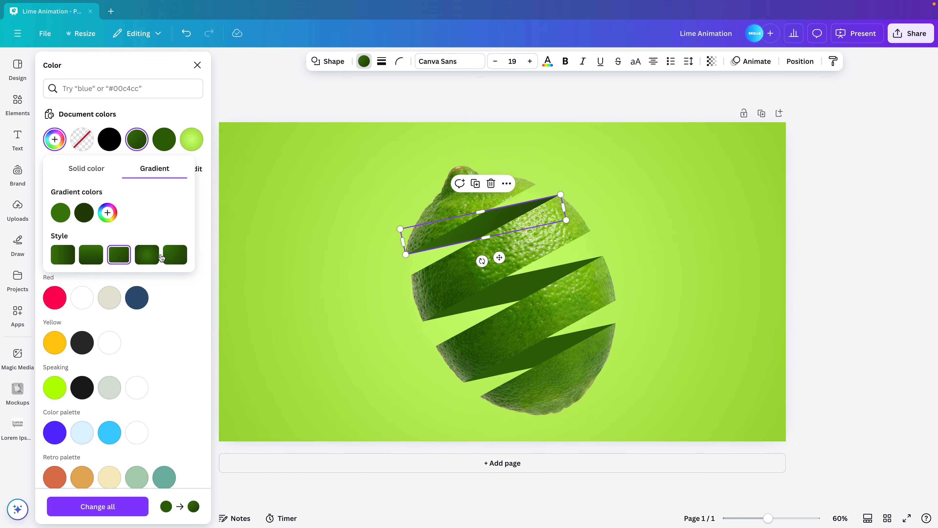
{"action": "left_click", "coordinate": [177, 258]}
{"action": "left_click", "coordinate": [60, 259]}
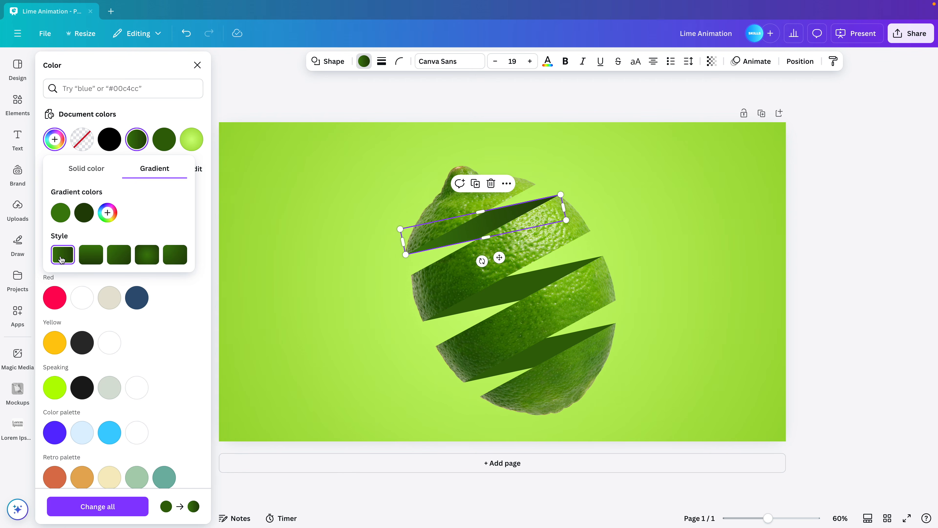
{"action": "left_click", "coordinate": [147, 259]}
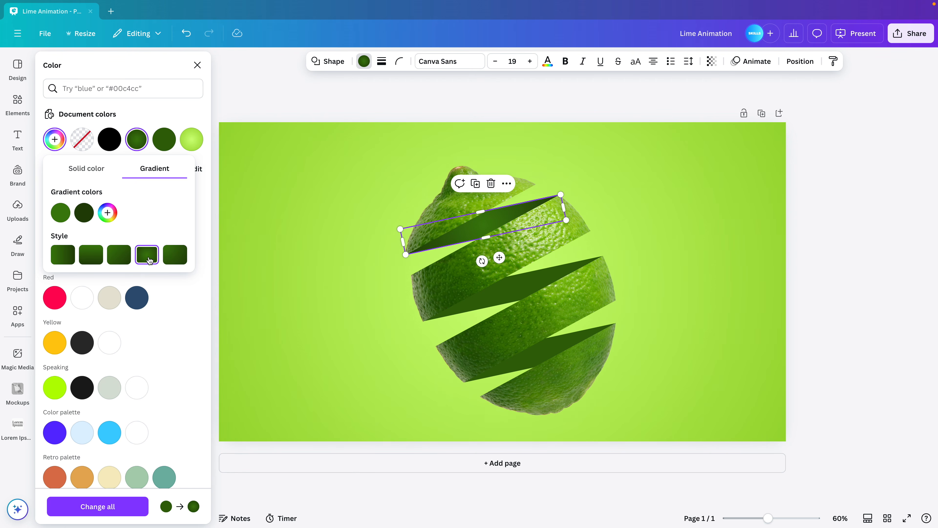
{"action": "left_click", "coordinate": [123, 261]}
{"action": "left_click", "coordinate": [171, 259]}
Fine-tune the first, lighter green of the uppermost strip's gradient and deselect the strip
{"action": "left_click_drag", "start_coordinate": [74, 213], "coordinate": [96, 213]}
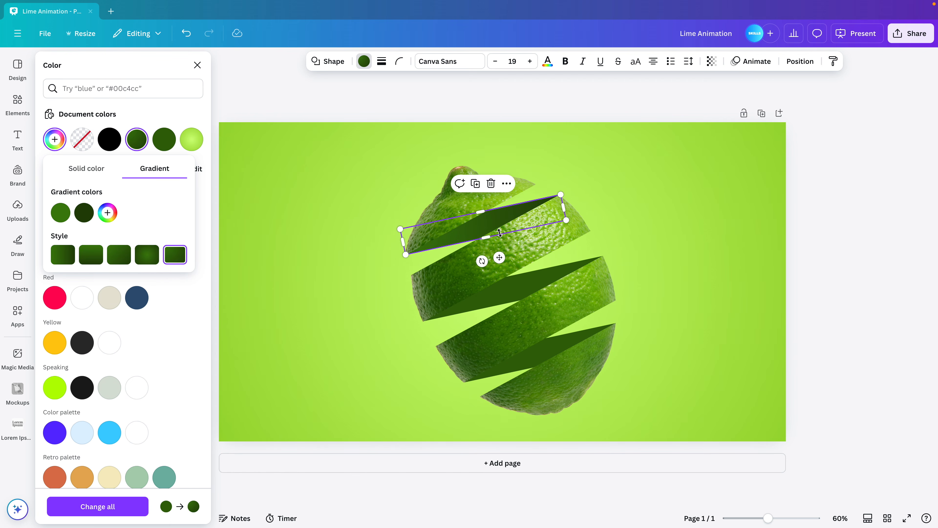
{"action": "left_click", "coordinate": [64, 221]}
{"action": "left_click_drag", "start_coordinate": [182, 261], "coordinate": [182, 257]}
{"action": "left_click", "coordinate": [325, 231]}
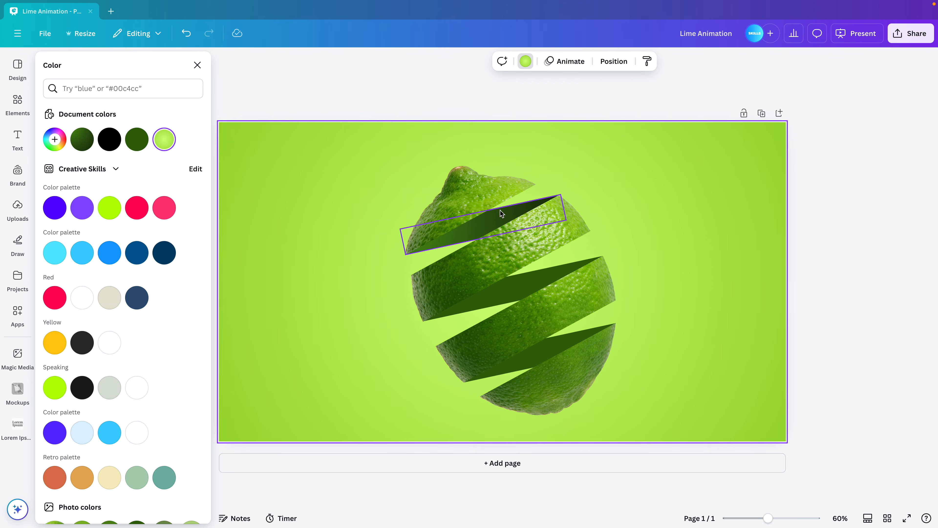
Copy the uppermost strip's gradient style onto the middle and lowest connecting strips
{"action": "left_click", "coordinate": [498, 222]}
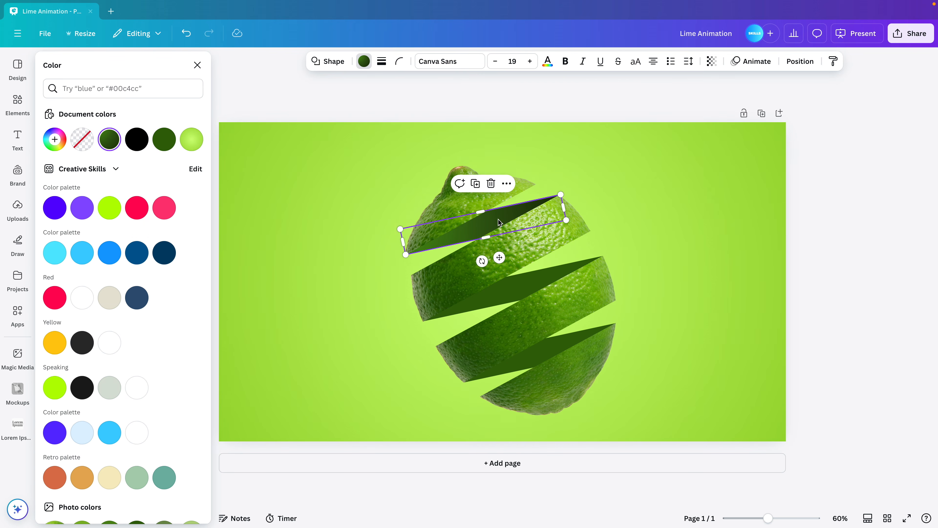
{"action": "left_click", "coordinate": [833, 61]}
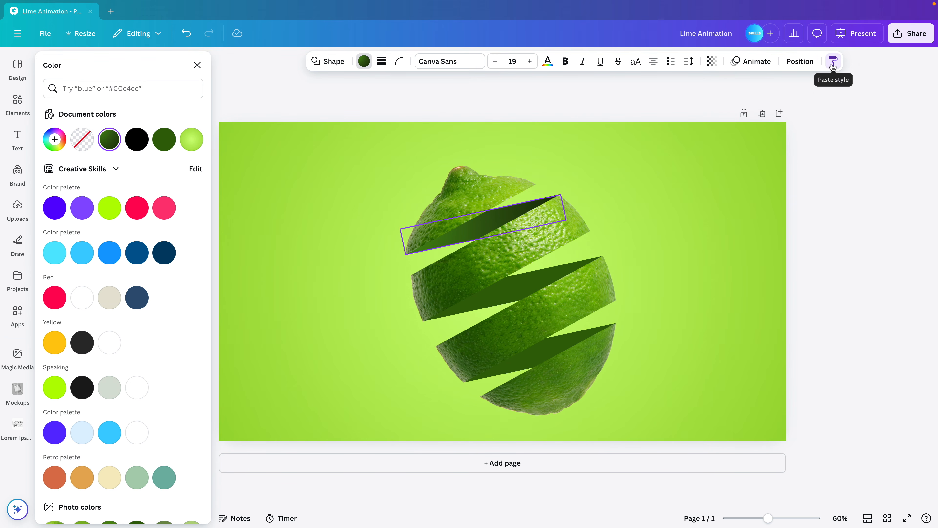
{"action": "left_click", "coordinate": [537, 285]}
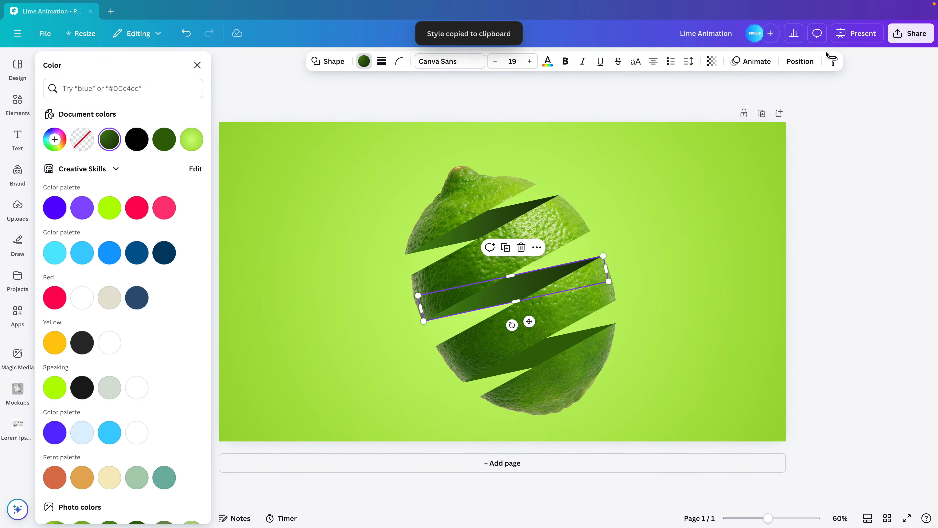
{"action": "left_click", "coordinate": [834, 62]}
{"action": "left_click", "coordinate": [562, 337]}
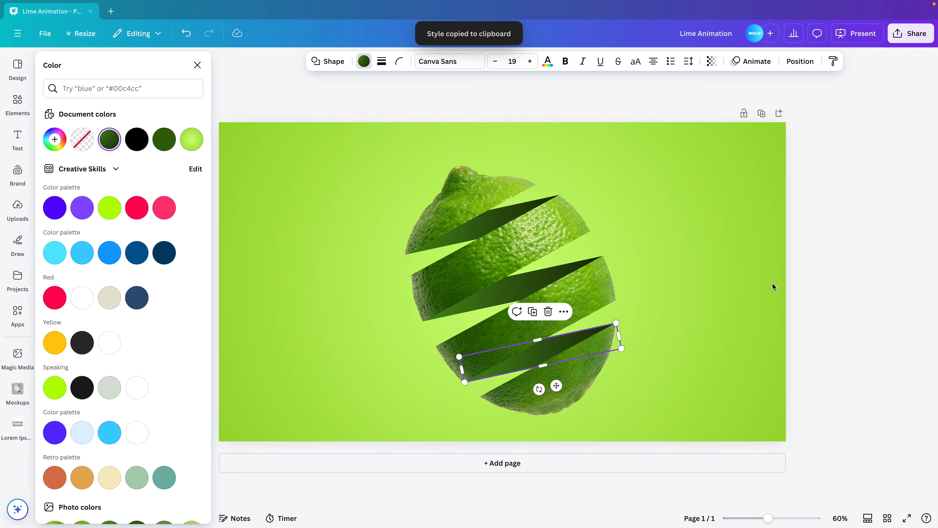
{"action": "left_click", "coordinate": [789, 288]}
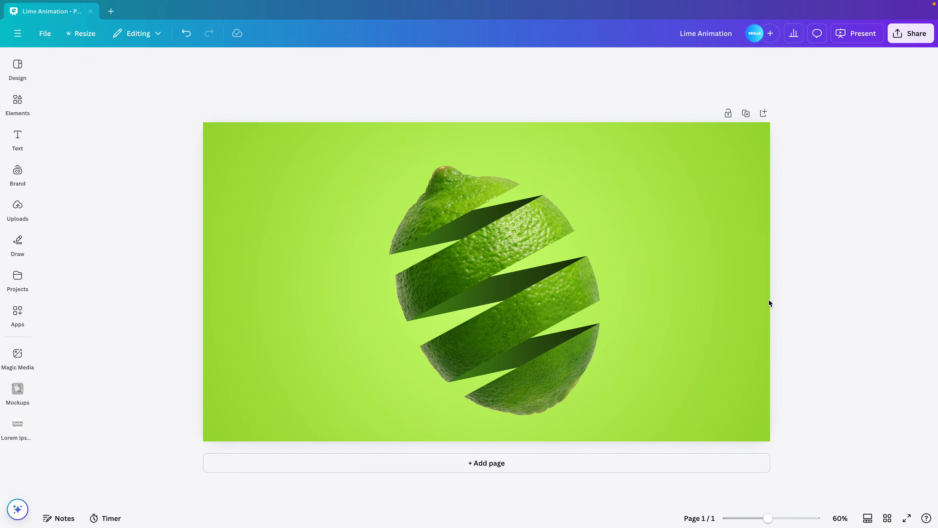
Group all the lime slices and connecting strips into one object
{"action": "left_click_drag", "start_coordinate": [653, 138], "coordinate": [427, 413]}
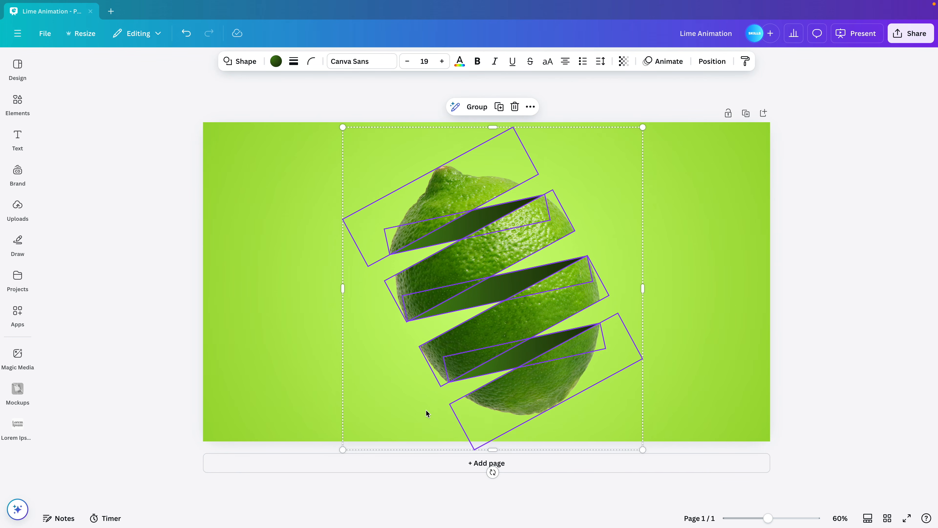
{"action": "key", "text": "ctrl+g"}
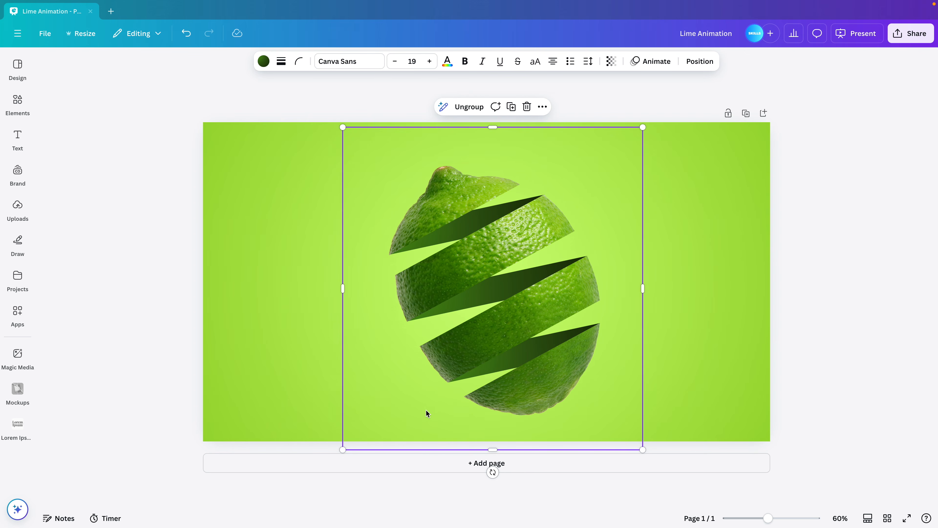
{"action": "left_click", "coordinate": [699, 266]}
Search the elements library for "lime slice" and show only photos
{"action": "left_click", "coordinate": [19, 104]}
{"action": "double_click", "coordinate": [81, 66]}
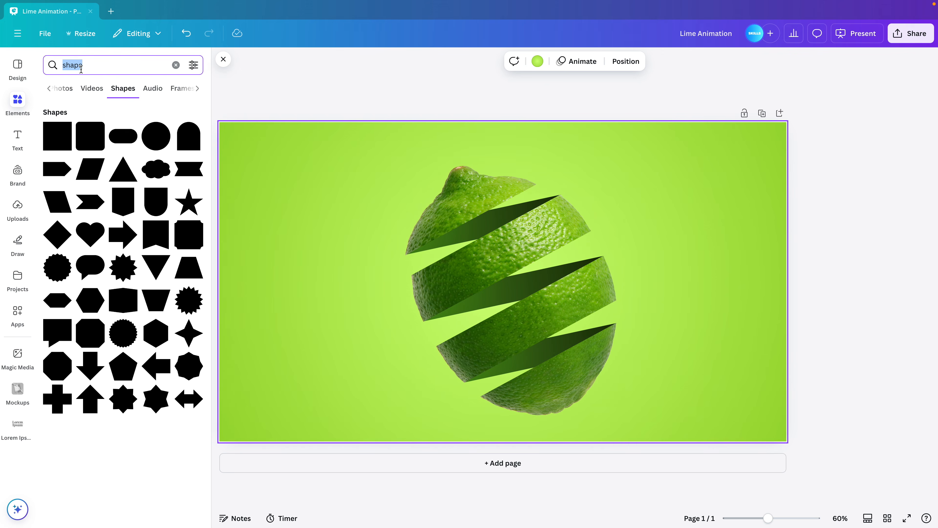
{"action": "type", "text": "lime slice"}
{"action": "key", "text": "Return"}
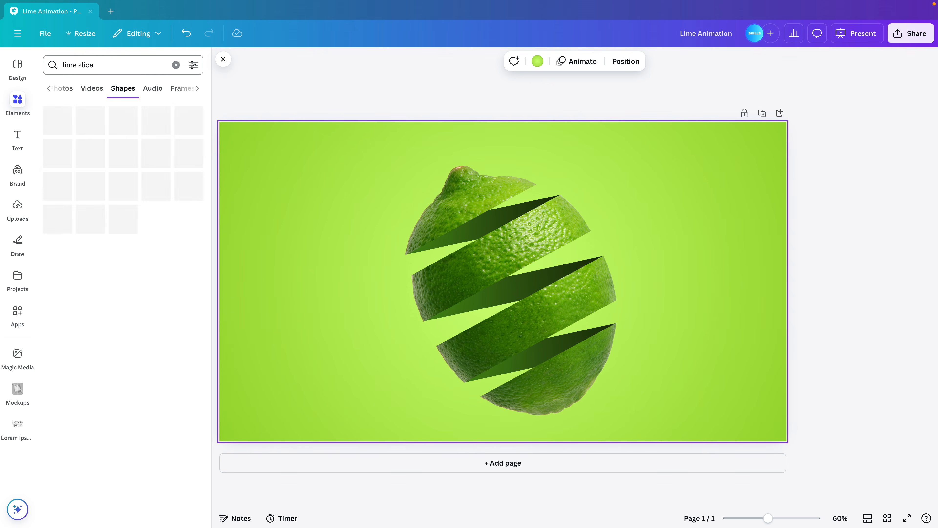
{"action": "left_click", "coordinate": [65, 90]}
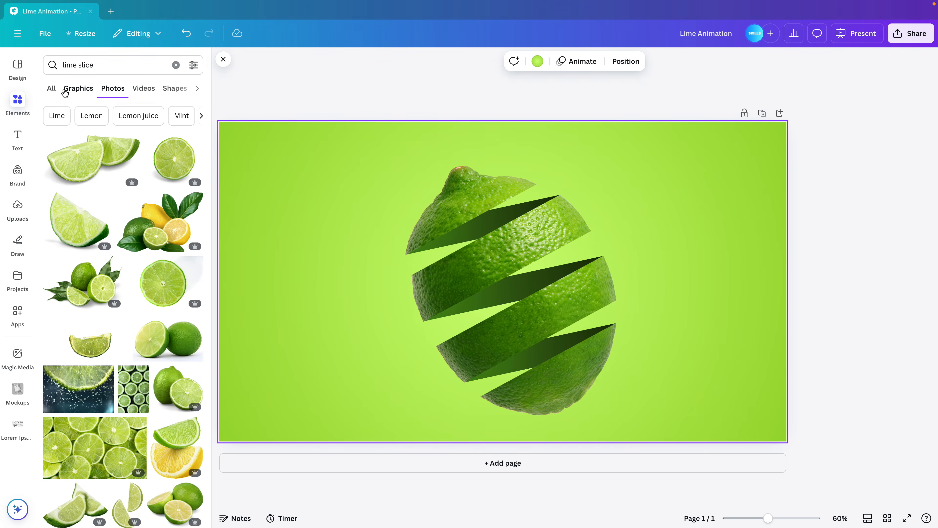
Add the round lime slice photo, remove its background and place it at a smaller size to the left of the cut lime
{"action": "left_click", "coordinate": [164, 159]}
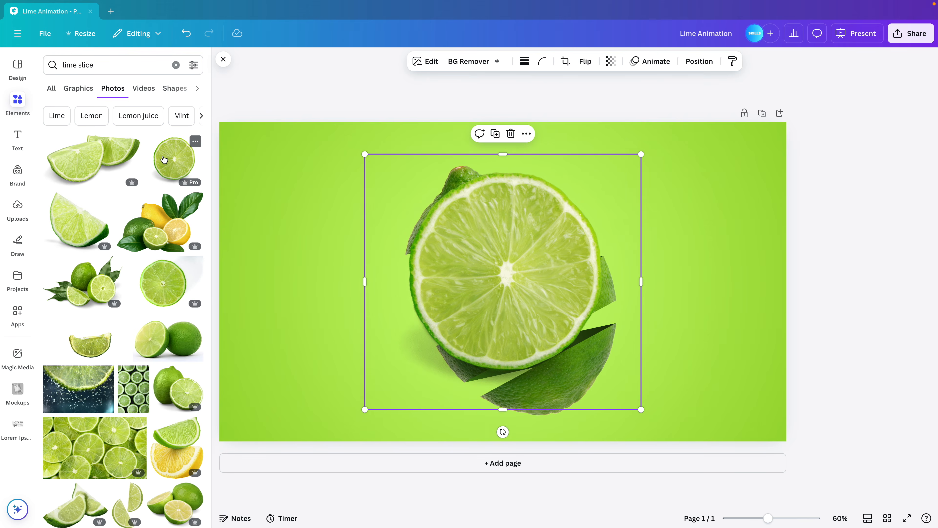
{"action": "left_click_drag", "start_coordinate": [434, 260], "coordinate": [289, 267]}
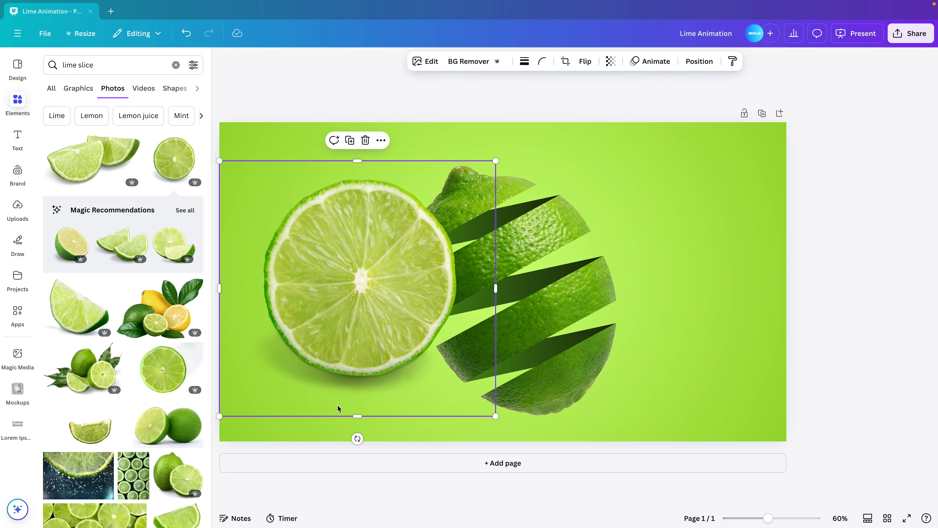
{"action": "left_click", "coordinate": [460, 62]}
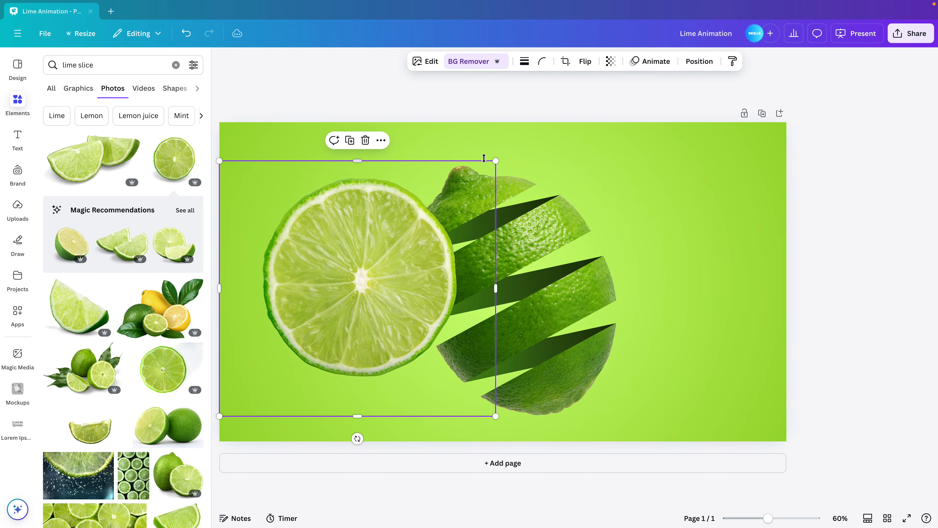
{"action": "left_click_drag", "start_coordinate": [495, 161], "coordinate": [439, 212]}
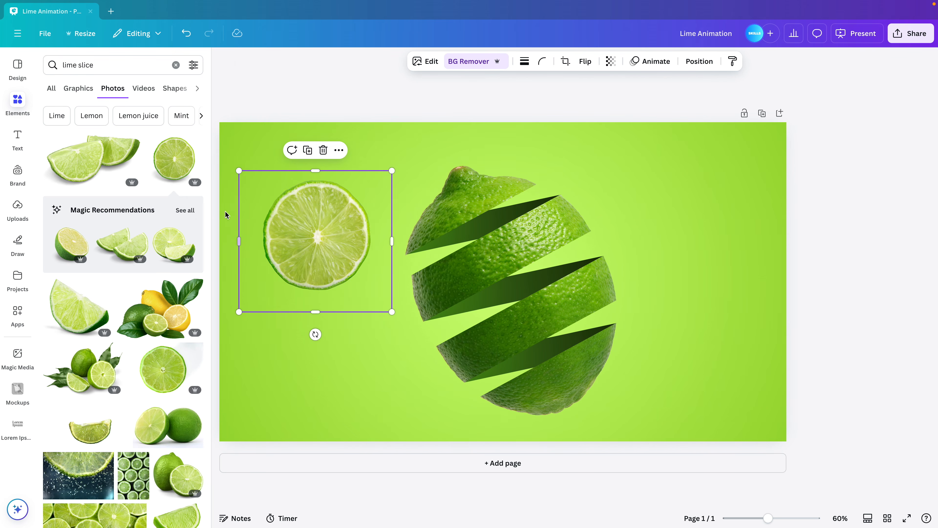
Add the thick, tilted oval lime slice photo from the round slice's full recommendations and scale it down at the cut lime's lower left
{"action": "left_click", "coordinate": [185, 210]}
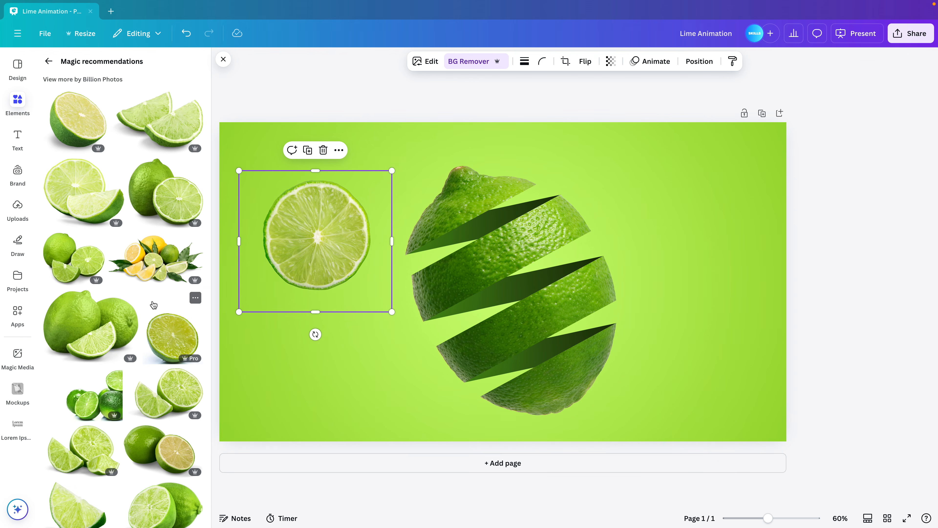
{"action": "scroll", "coordinate": [154, 305], "scroll_direction": "down", "scroll_amount": 10}
{"action": "scroll", "coordinate": [153, 304], "scroll_direction": "down", "scroll_amount": 10}
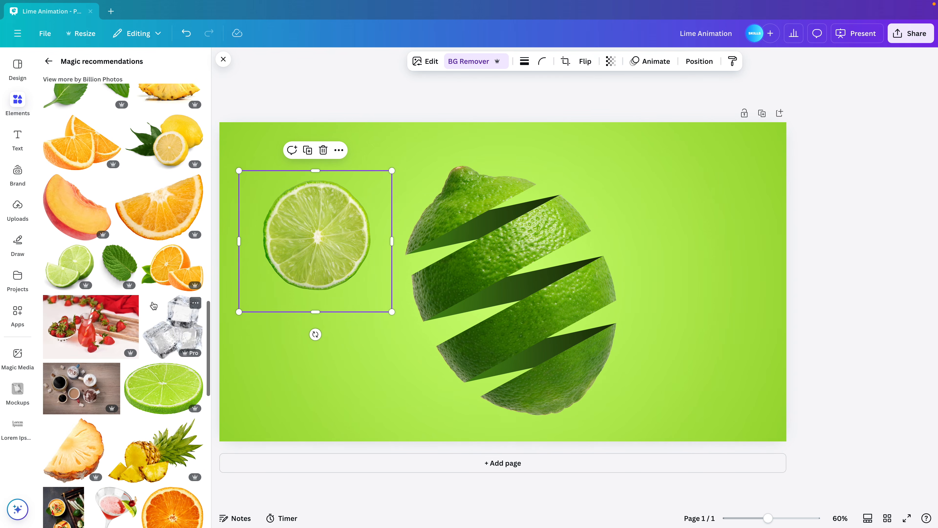
{"action": "left_click", "coordinate": [157, 391]}
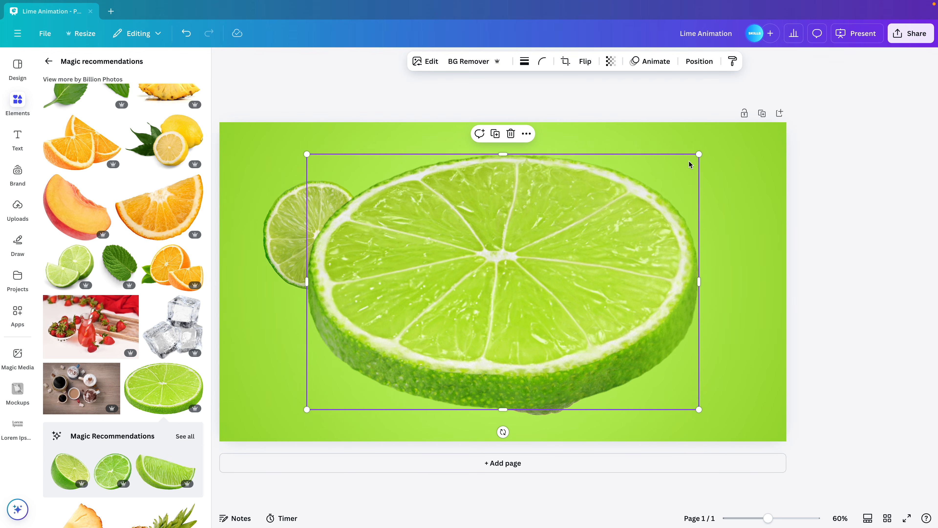
{"action": "left_click_drag", "start_coordinate": [700, 152], "coordinate": [428, 331]}
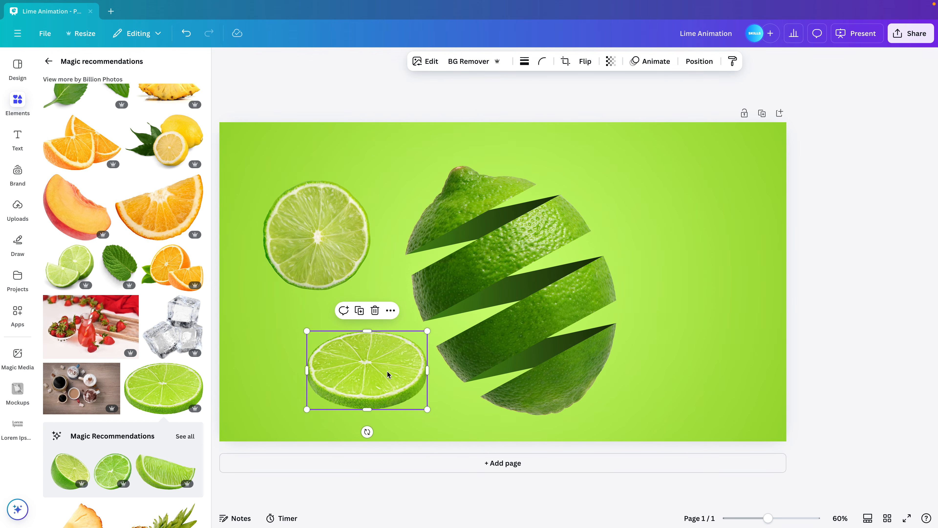
Move the round slice to the right of the cut lime at a smaller size and shift the oval slice up and left
{"action": "left_click_drag", "start_coordinate": [307, 285], "coordinate": [683, 249]}
{"action": "left_click_drag", "start_coordinate": [765, 159], "coordinate": [731, 191]}
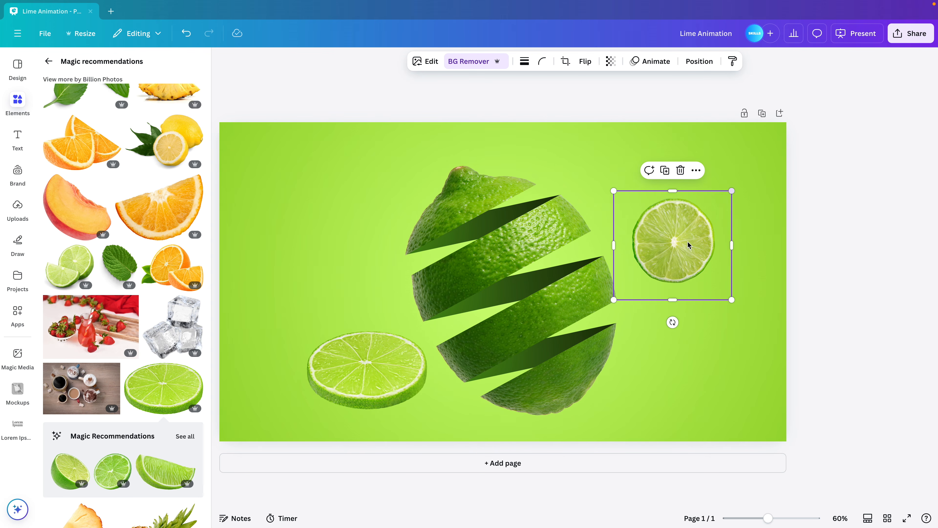
{"action": "left_click_drag", "start_coordinate": [684, 244], "coordinate": [708, 227]}
{"action": "left_click_drag", "start_coordinate": [387, 409], "coordinate": [351, 361]}
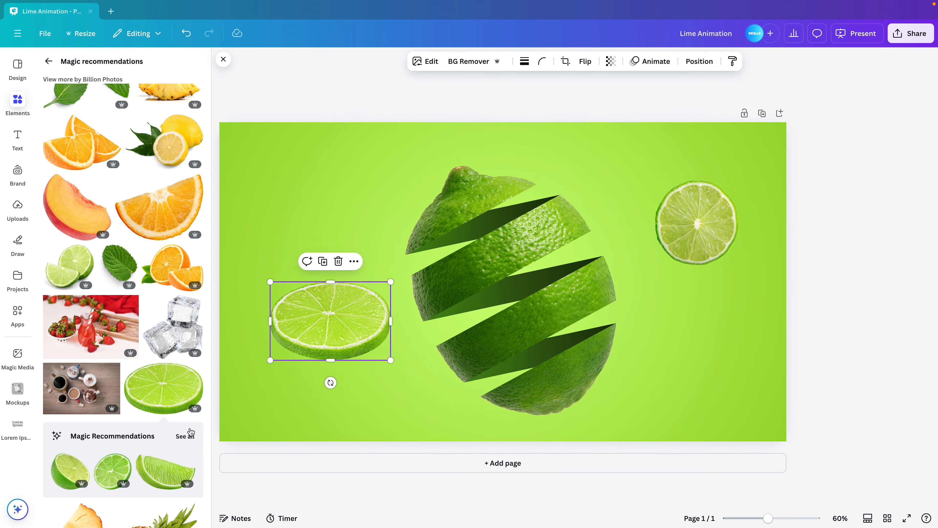
Replace the round slice right of the cut lime with a scaled-down yellow-green round slice from the oval slice's recommendations
{"action": "left_click", "coordinate": [185, 436]}
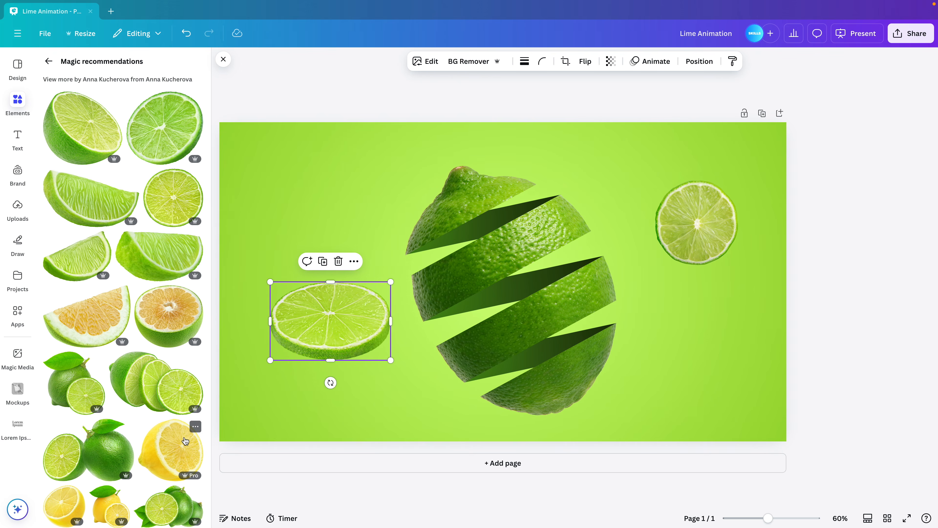
{"action": "left_click", "coordinate": [170, 197]}
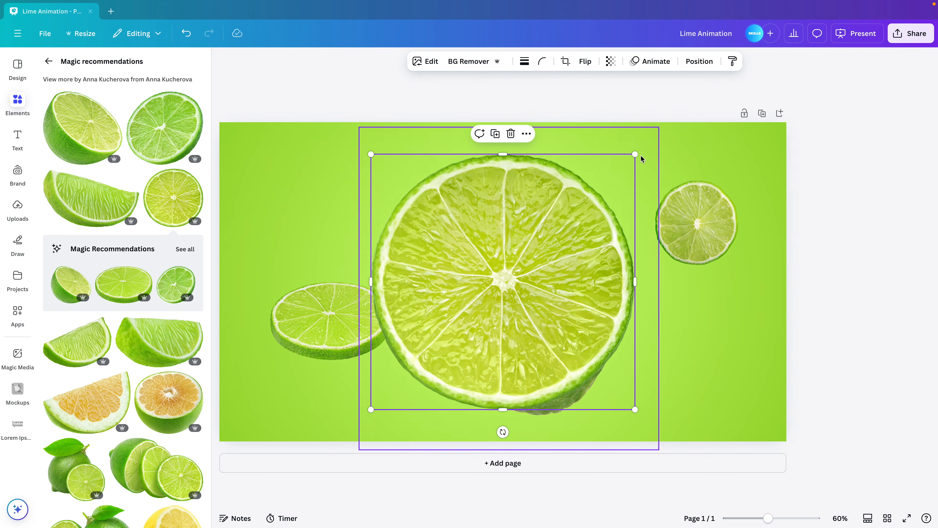
{"action": "left_click_drag", "start_coordinate": [632, 156], "coordinate": [577, 210]}
{"action": "left_click", "coordinate": [672, 232]}
{"action": "left_click_drag", "start_coordinate": [635, 283], "coordinate": [658, 320]}
{"action": "key", "text": "Delete"}
{"action": "left_click", "coordinate": [516, 326]}
{"action": "left_click_drag", "start_coordinate": [576, 211], "coordinate": [469, 315]}
{"action": "left_click_drag", "start_coordinate": [423, 351], "coordinate": [702, 222]}
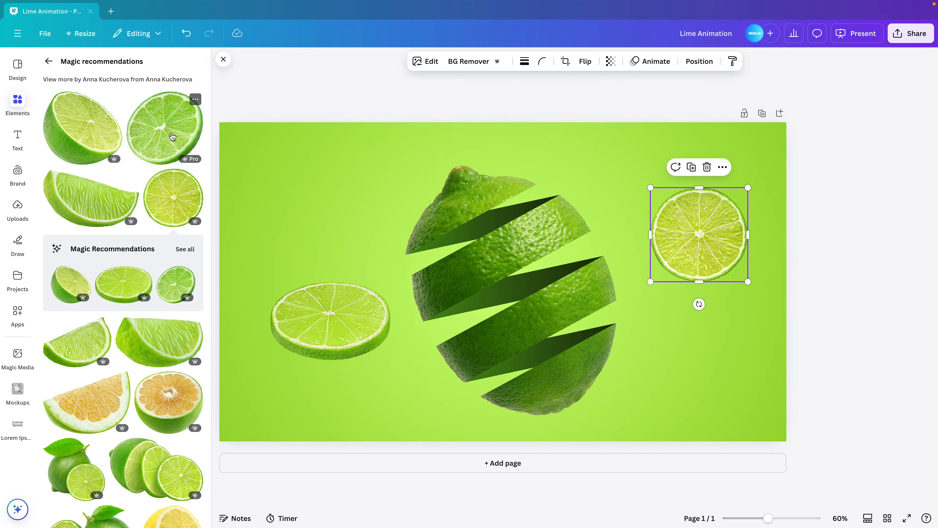
Add the angled green lime slice photo with thick rind and place it, scaled down, above the oval slice
{"action": "left_click", "coordinate": [156, 133]}
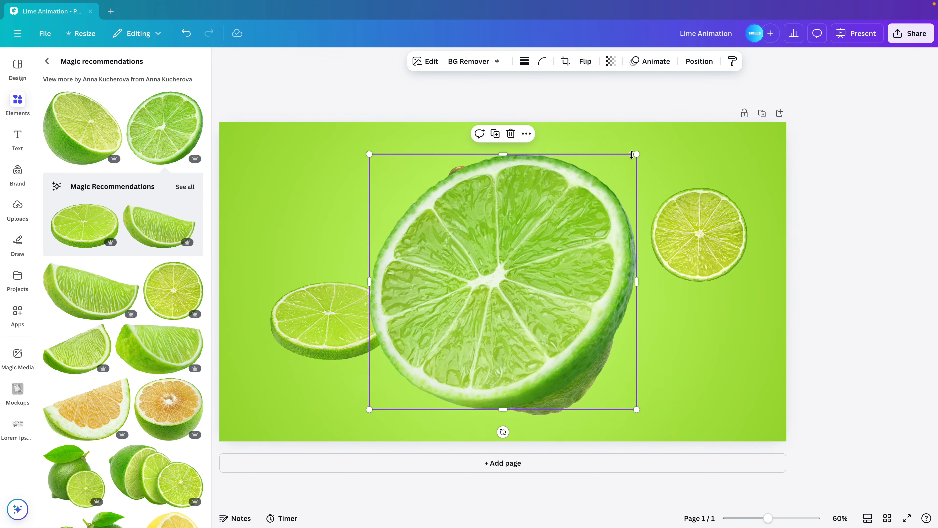
{"action": "left_click_drag", "start_coordinate": [637, 153], "coordinate": [500, 276]}
{"action": "left_click_drag", "start_coordinate": [471, 340], "coordinate": [365, 198]}
{"action": "left_click", "coordinate": [708, 245]}
{"action": "left_click", "coordinate": [329, 207]}
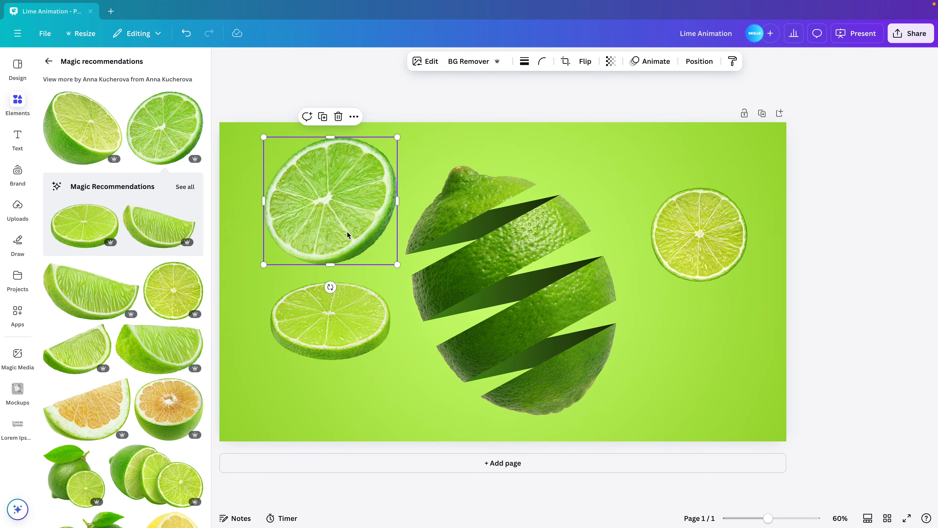
{"action": "left_click", "coordinate": [353, 319]}
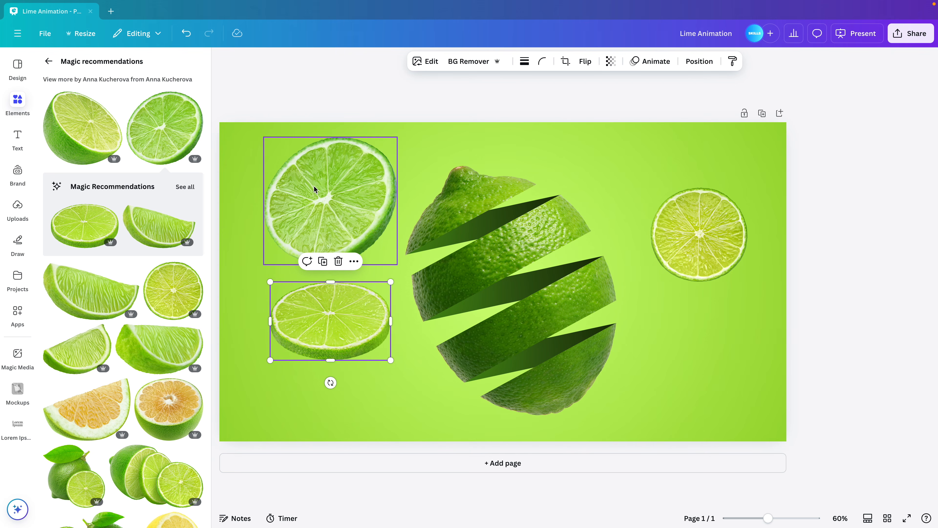
Set the hue of the darker green in the upper-left angled slice to -3 in its color adjustments
{"action": "left_click", "coordinate": [318, 198]}
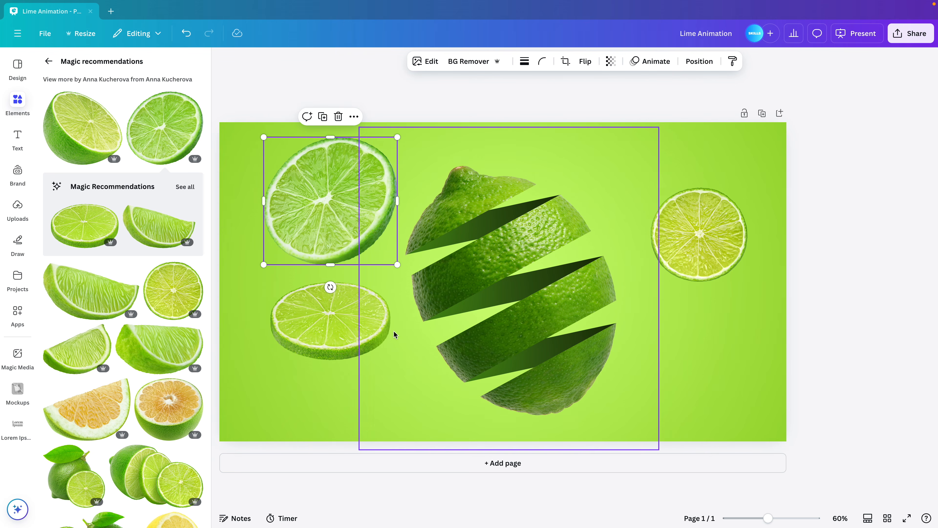
{"action": "left_click", "coordinate": [432, 62]}
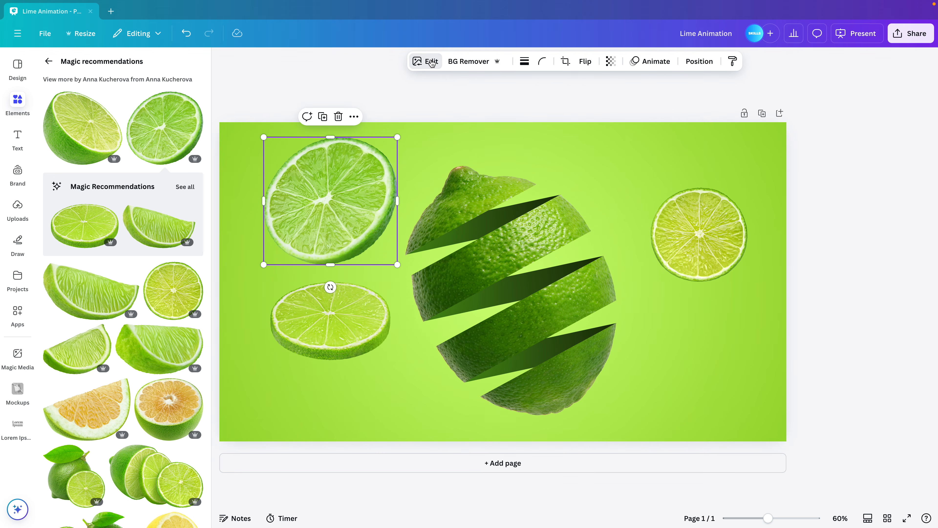
{"action": "left_click", "coordinate": [148, 91]}
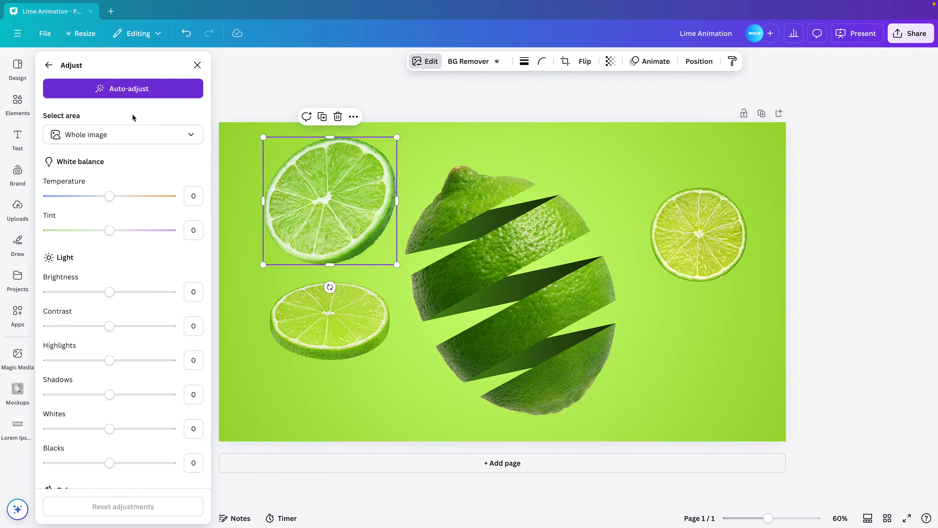
{"action": "scroll", "coordinate": [108, 284], "scroll_direction": "down", "scroll_amount": 7}
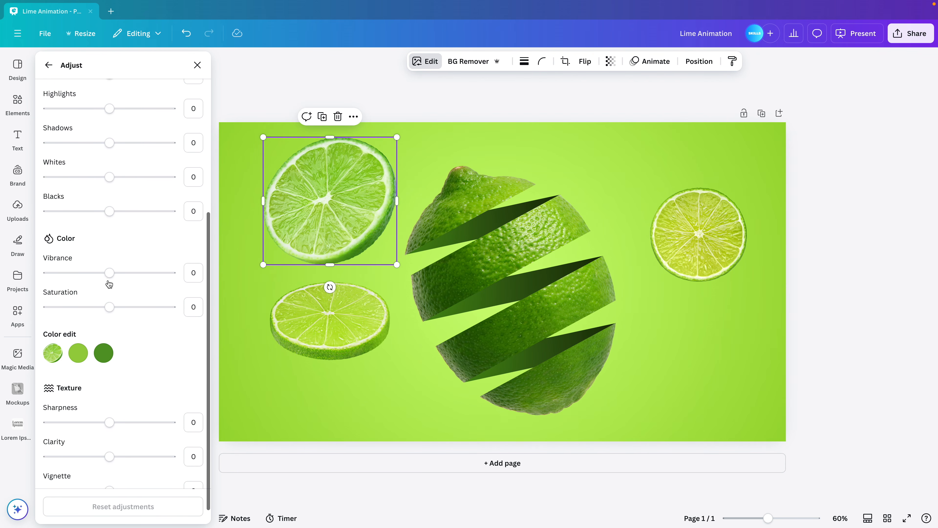
{"action": "left_click", "coordinate": [103, 330]}
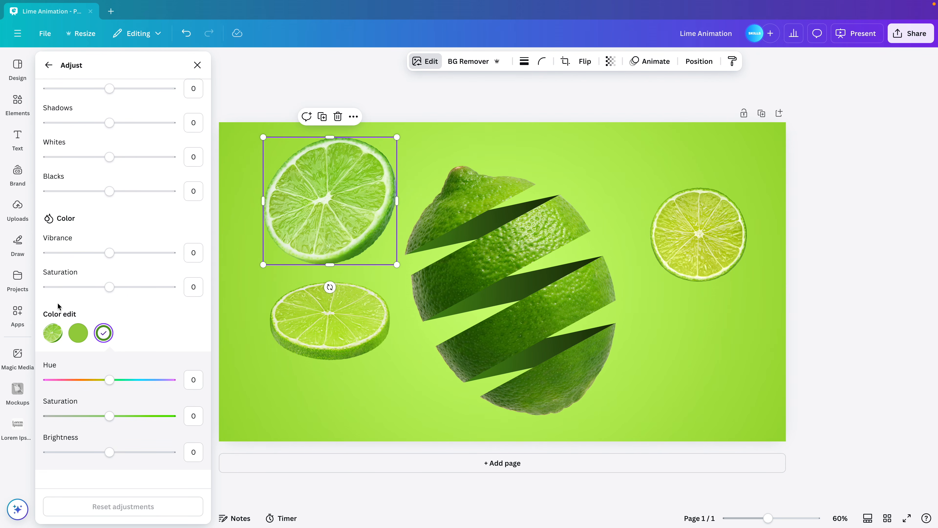
{"action": "mouse_move", "coordinate": [111, 380]}
{"action": "left_mouse_down"}
{"action": "mouse_move", "coordinate": [95, 381]}
{"action": "mouse_move", "coordinate": [108, 385]}
{"action": "left_mouse_up"}
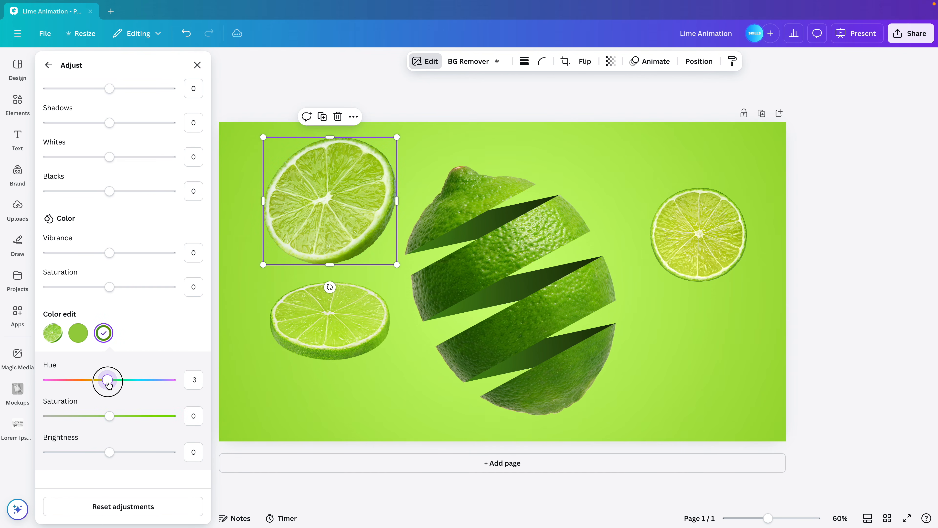
Shift the hue of the angled slice's lighter green slightly and set its white balance temperature to -9
{"action": "left_click", "coordinate": [83, 338]}
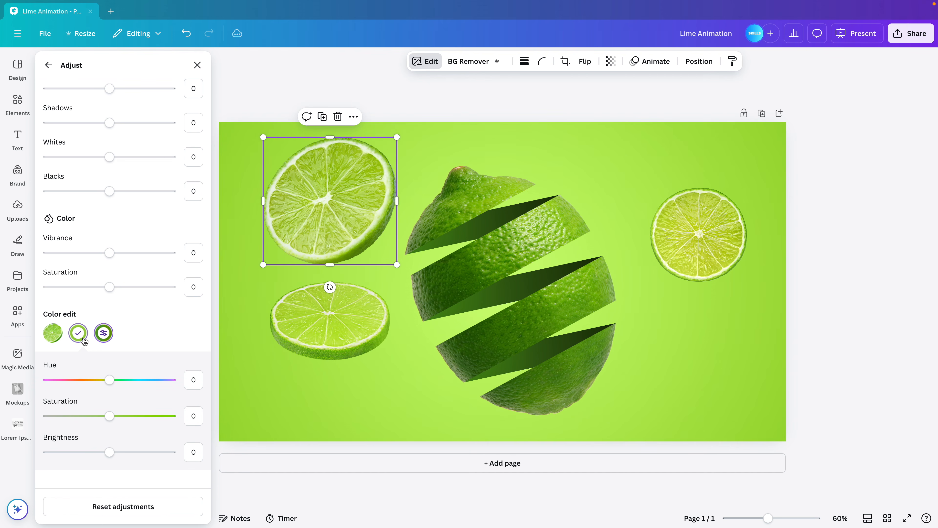
{"action": "left_click_drag", "start_coordinate": [108, 381], "coordinate": [106, 381]}
{"action": "scroll", "coordinate": [166, 367], "scroll_direction": "up", "scroll_amount": 4}
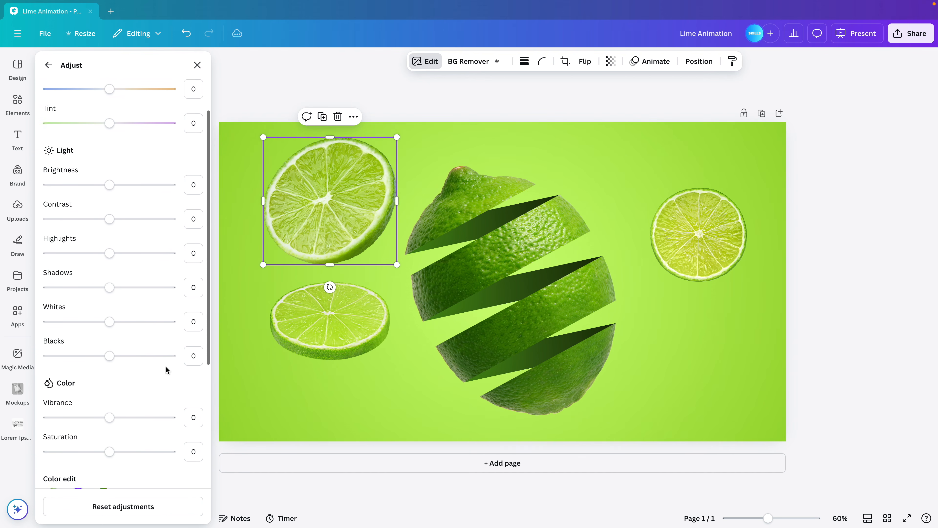
{"action": "scroll", "coordinate": [166, 369], "scroll_direction": "up", "scroll_amount": 3}
{"action": "mouse_move", "coordinate": [110, 196]}
{"action": "left_mouse_down"}
{"action": "mouse_move", "coordinate": [132, 196]}
{"action": "mouse_move", "coordinate": [113, 199]}
{"action": "left_mouse_up"}
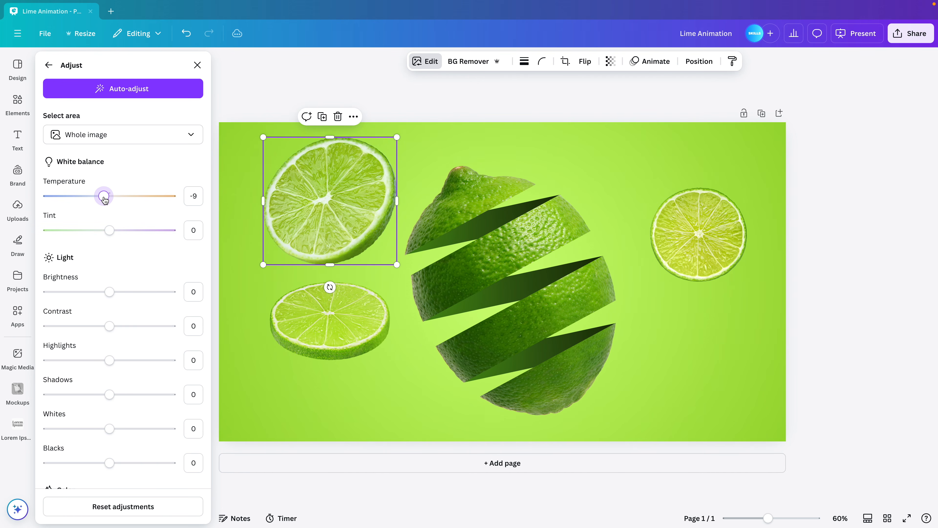
{"action": "left_click", "coordinate": [197, 66]}
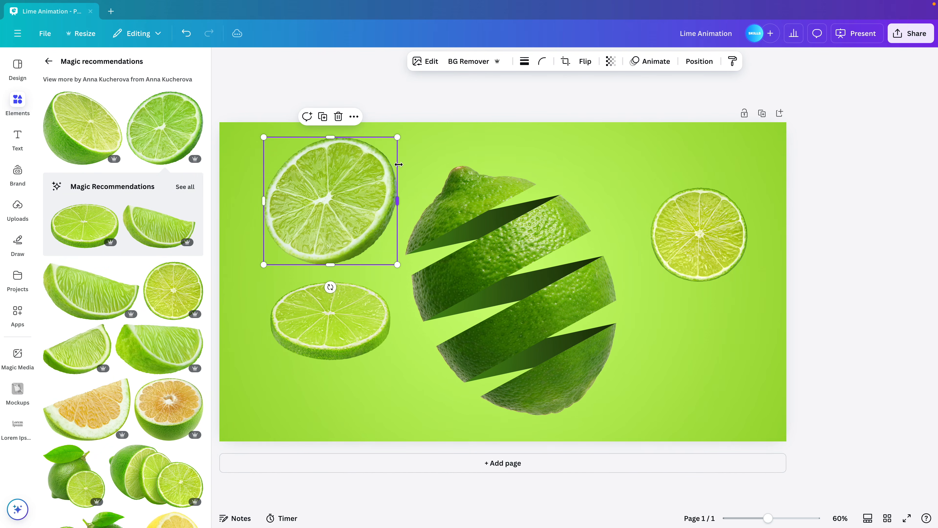
Move the angled green slice over the cut lime's lower right, overlapping the yellow-green slice, and scale it down slightly
{"action": "left_click", "coordinate": [223, 59]}
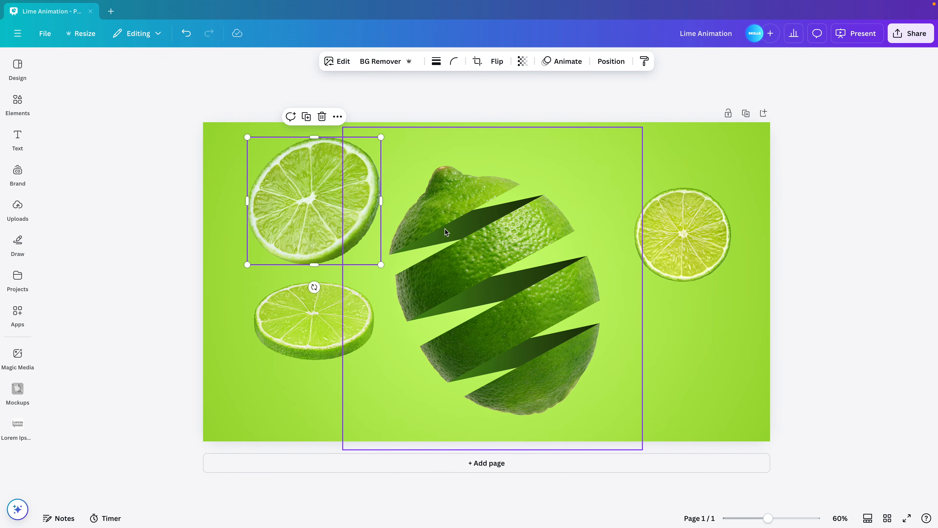
{"action": "left_click_drag", "start_coordinate": [299, 203], "coordinate": [620, 298]}
{"action": "left_click_drag", "start_coordinate": [700, 235], "coordinate": [690, 245]}
{"action": "left_click_drag", "start_coordinate": [631, 330], "coordinate": [637, 325]}
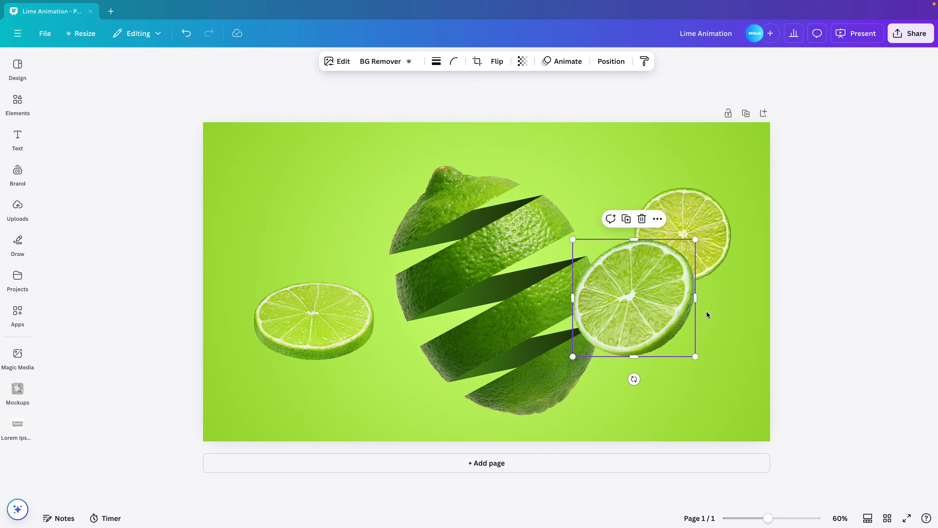
Flip the oval slice horizontally, then place it enlarged and tilted clockwise at the cut lime's upper left
{"action": "left_click", "coordinate": [346, 337]}
{"action": "left_click", "coordinate": [495, 62]}
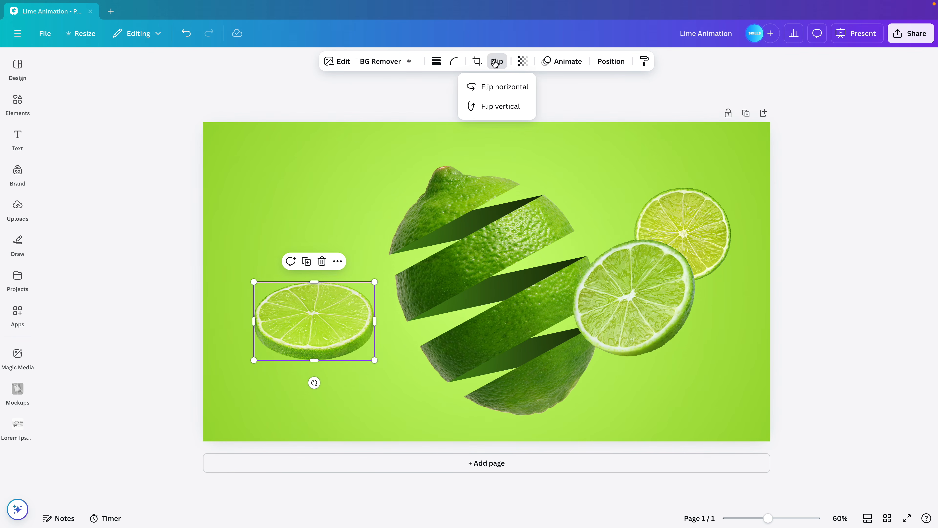
{"action": "left_click", "coordinate": [503, 91]}
{"action": "left_click_drag", "start_coordinate": [374, 360], "coordinate": [404, 380]}
{"action": "left_click_drag", "start_coordinate": [331, 356], "coordinate": [317, 256]}
{"action": "left_click_drag", "start_coordinate": [311, 305], "coordinate": [283, 322]}
{"action": "left_click_drag", "start_coordinate": [318, 256], "coordinate": [301, 243]}
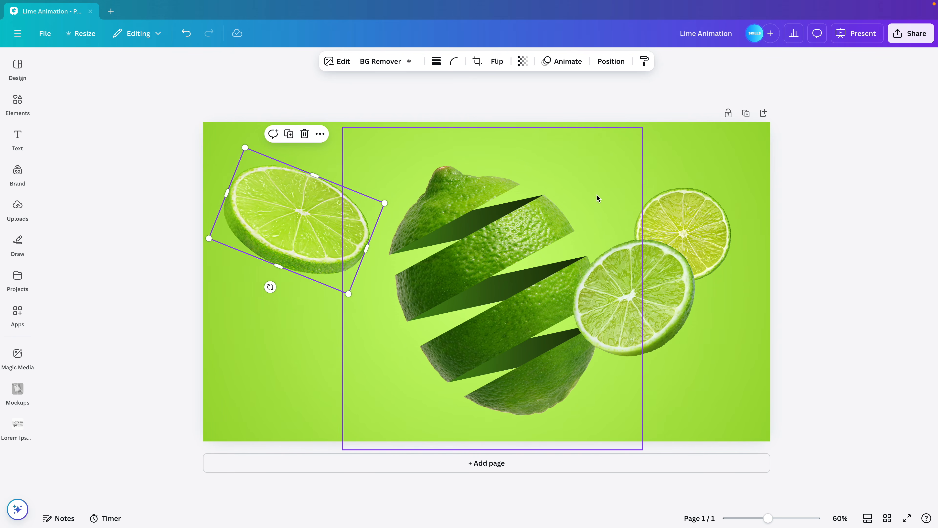
{"action": "right_click", "coordinate": [677, 309]}
{"action": "left_click_drag", "start_coordinate": [677, 309], "coordinate": [429, 202]}
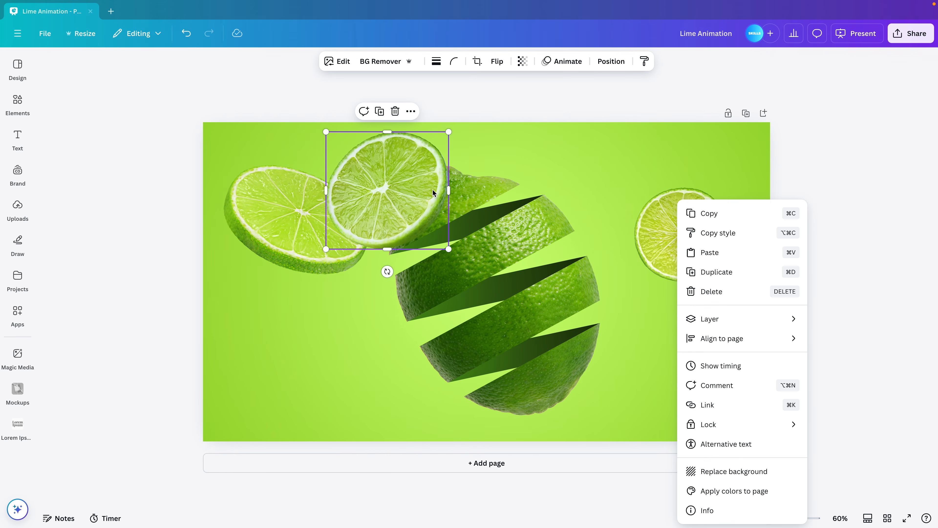
{"action": "key", "text": "super+z"}
Add a copy of the angled green slice, about 280 × 267 px, between the oval slice and the cut lime and send it to the back
{"action": "key", "text": "super+d"}
{"action": "left_click_drag", "start_coordinate": [636, 255], "coordinate": [399, 165]}
{"action": "left_click_drag", "start_coordinate": [372, 194], "coordinate": [359, 184]}
{"action": "left_click_drag", "start_coordinate": [388, 154], "coordinate": [399, 145]}
{"action": "left_click_drag", "start_coordinate": [384, 179], "coordinate": [386, 185]}
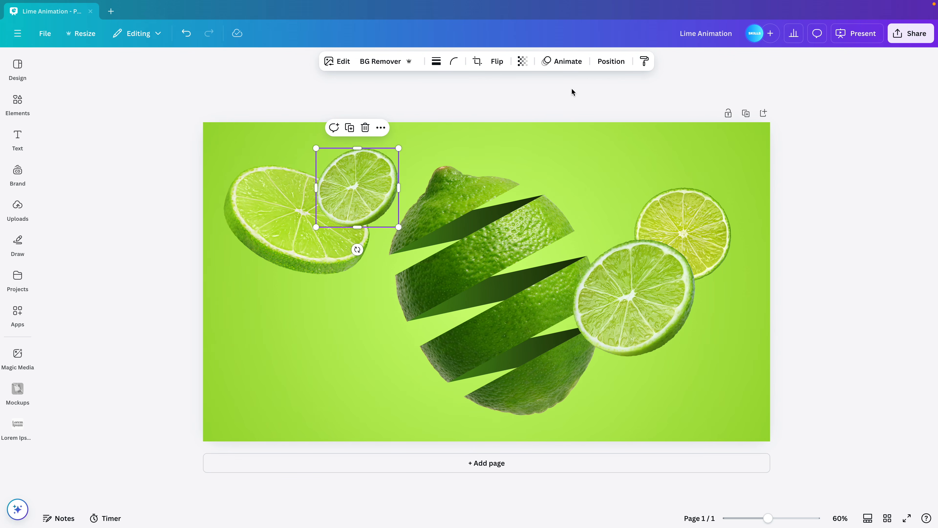
{"action": "left_click", "coordinate": [607, 62]}
{"action": "left_click", "coordinate": [155, 143]}
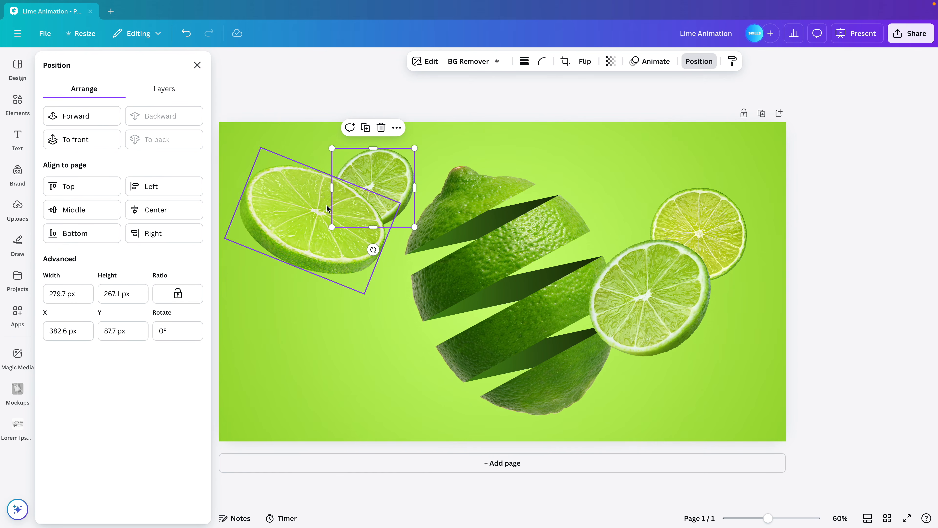
Shrink the yellow-green slice to about 282 × 273 px and move it closer to the cut lime, above the large angled slice
{"action": "left_click", "coordinate": [733, 195]}
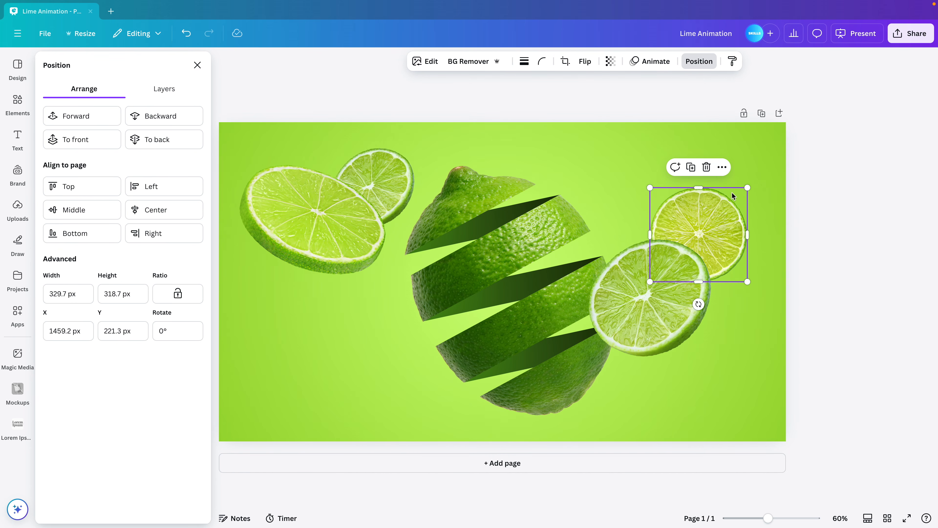
{"action": "left_click_drag", "start_coordinate": [747, 188], "coordinate": [733, 199]}
{"action": "left_click_drag", "start_coordinate": [706, 228], "coordinate": [695, 219]}
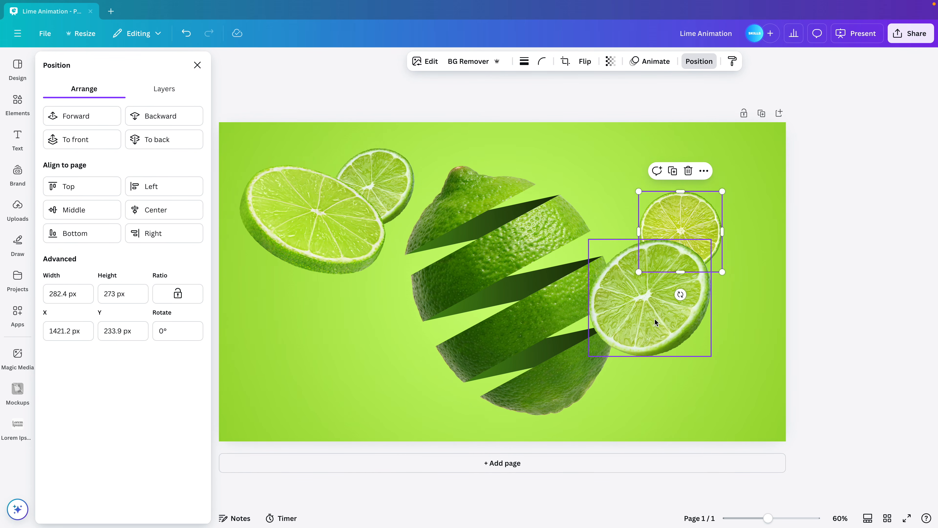
Place a copy of the large angled green slice at the page's lower left, flipped vertically and rotated to about -172.4°
{"action": "left_click_drag", "start_coordinate": [654, 318], "coordinate": [342, 411]}
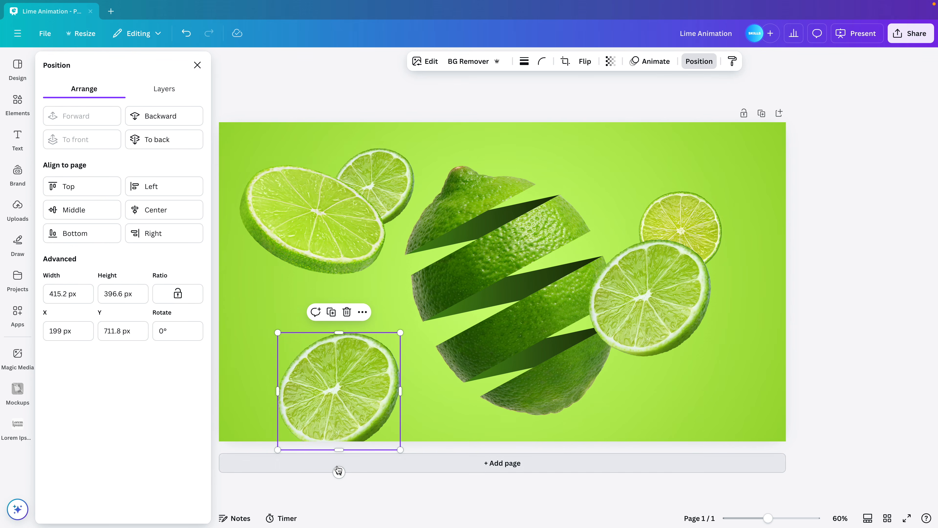
{"action": "left_click_drag", "start_coordinate": [339, 472], "coordinate": [257, 377]}
{"action": "left_click", "coordinate": [584, 62]}
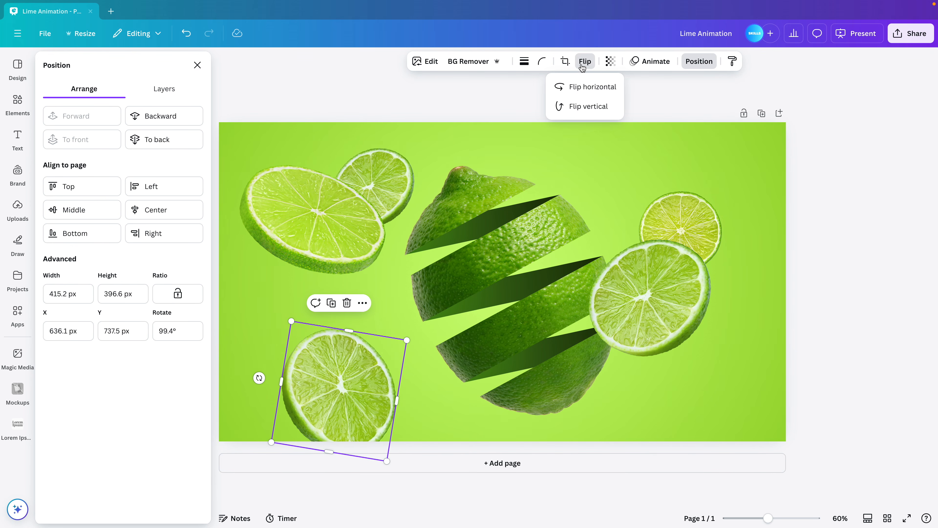
{"action": "left_click", "coordinate": [587, 106]}
{"action": "left_click_drag", "start_coordinate": [259, 377], "coordinate": [357, 347]}
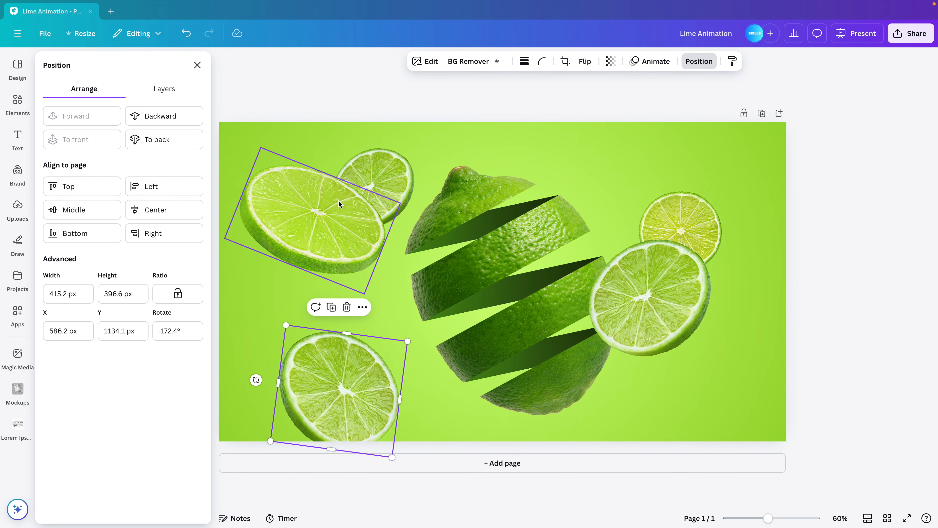
Add a smaller copy of the oval slice, rotated to about -38.5°, behind the upper left edge of the large lower-left slice
{"action": "left_click", "coordinate": [304, 199]}
{"action": "left_click_drag", "start_coordinate": [304, 199], "coordinate": [284, 323]}
{"action": "left_click_drag", "start_coordinate": [244, 274], "coordinate": [276, 319]}
{"action": "left_click_drag", "start_coordinate": [278, 380], "coordinate": [322, 382]}
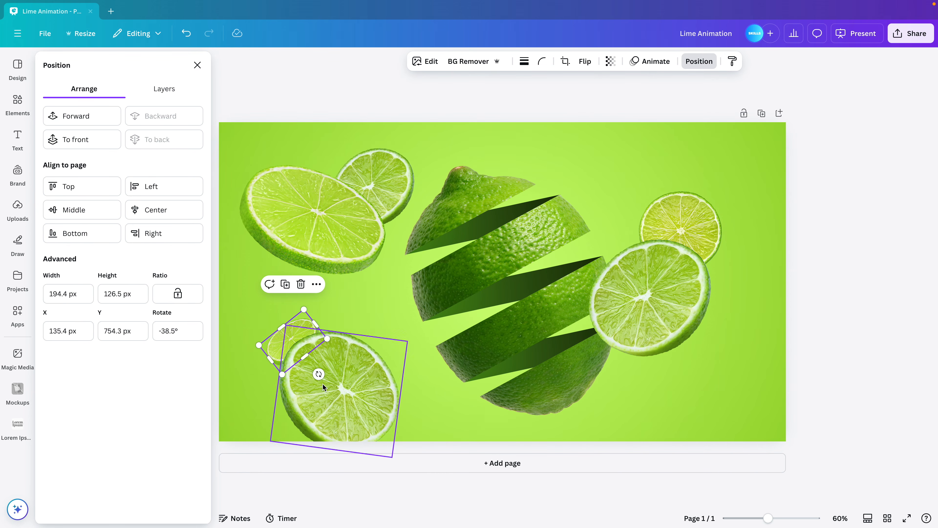
{"action": "left_click_drag", "start_coordinate": [304, 309], "coordinate": [293, 335]}
Copy the large angled green slice to the page's lower-right corner and delete the yellow-green slice
{"action": "left_click_drag", "start_coordinate": [660, 269], "coordinate": [734, 385]}
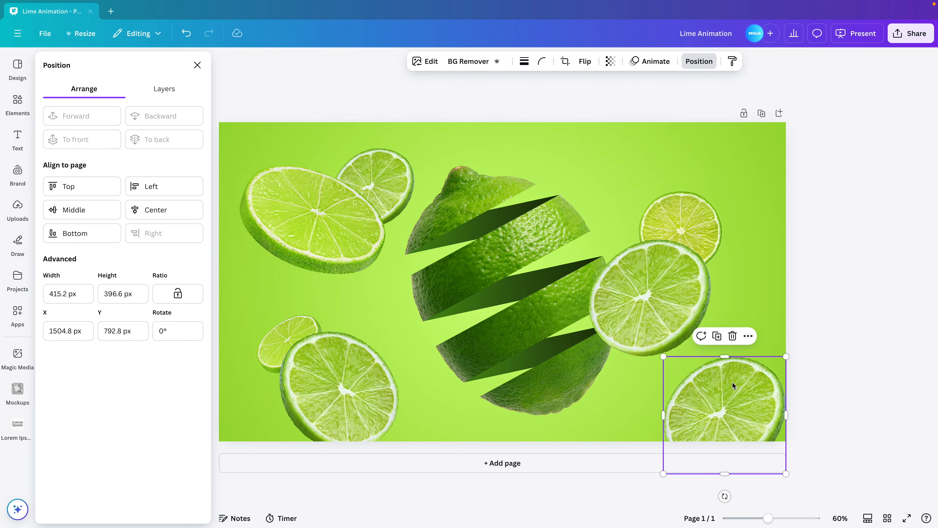
{"action": "left_click", "coordinate": [682, 207]}
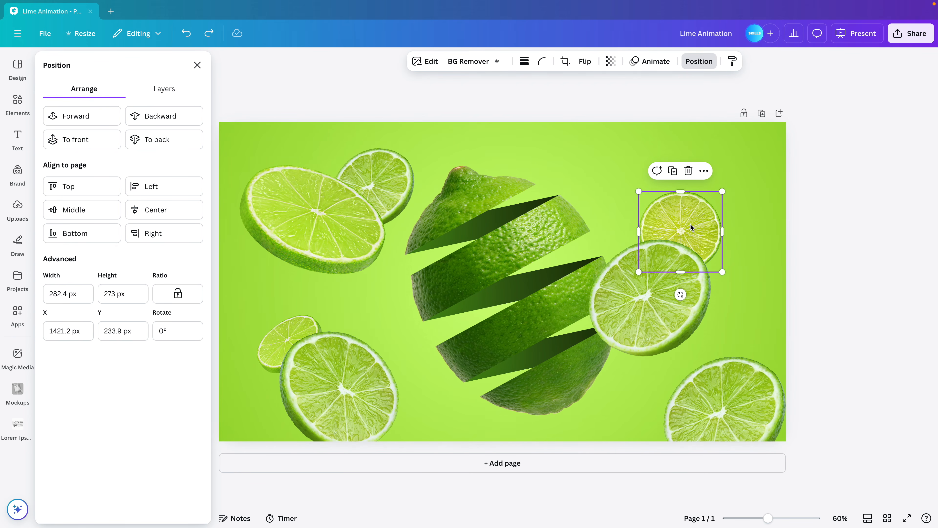
{"action": "key", "text": "Delete"}
Scale the lower-right slice to about 311 × 297 px and rotate it to about 60.6°, partly off the page edge
{"action": "left_click", "coordinate": [702, 420]}
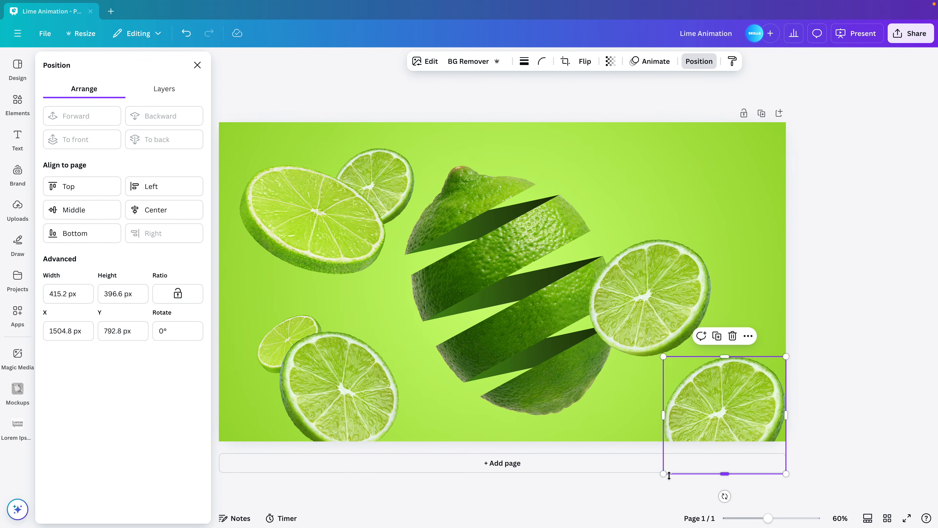
{"action": "left_click_drag", "start_coordinate": [677, 460], "coordinate": [671, 433]}
{"action": "left_click_drag", "start_coordinate": [730, 403], "coordinate": [706, 436]}
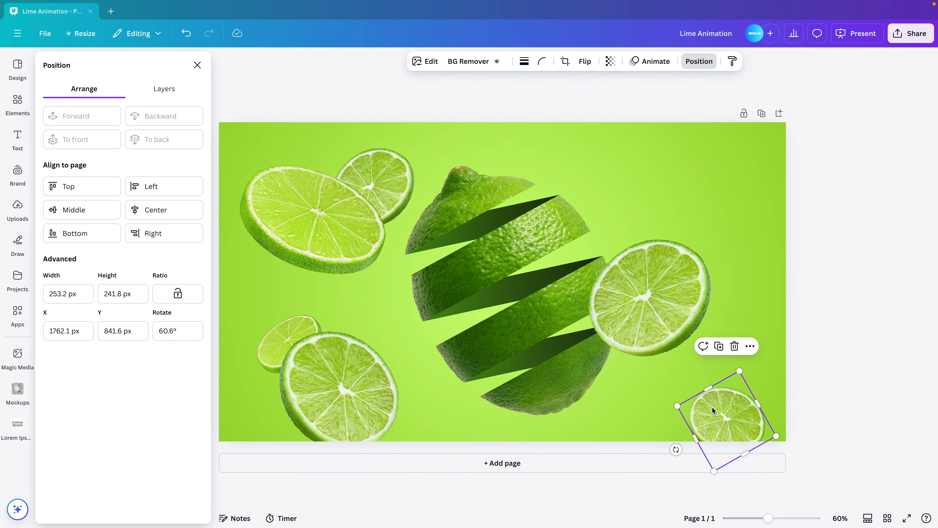
{"action": "left_click_drag", "start_coordinate": [749, 359], "coordinate": [752, 350]}
{"action": "left_click_drag", "start_coordinate": [745, 397], "coordinate": [690, 247]}
{"action": "right_click", "coordinate": [759, 414]}
{"action": "key", "text": "super+z"}
Add a copy of the lower-right slice, about 197 × 188 px, above the large right-hand slice and send it to the back
{"action": "left_click_drag", "start_coordinate": [746, 400], "coordinate": [679, 241]}
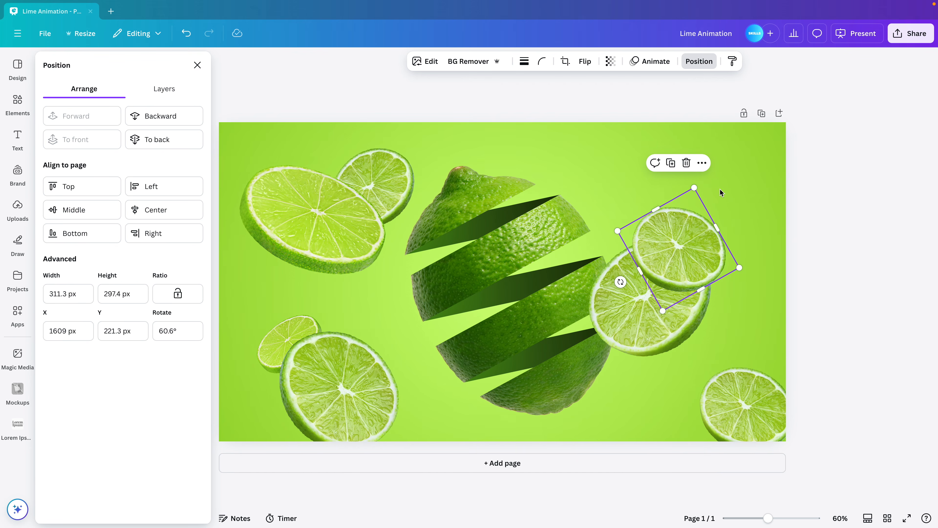
{"action": "left_click_drag", "start_coordinate": [695, 188], "coordinate": [686, 233]}
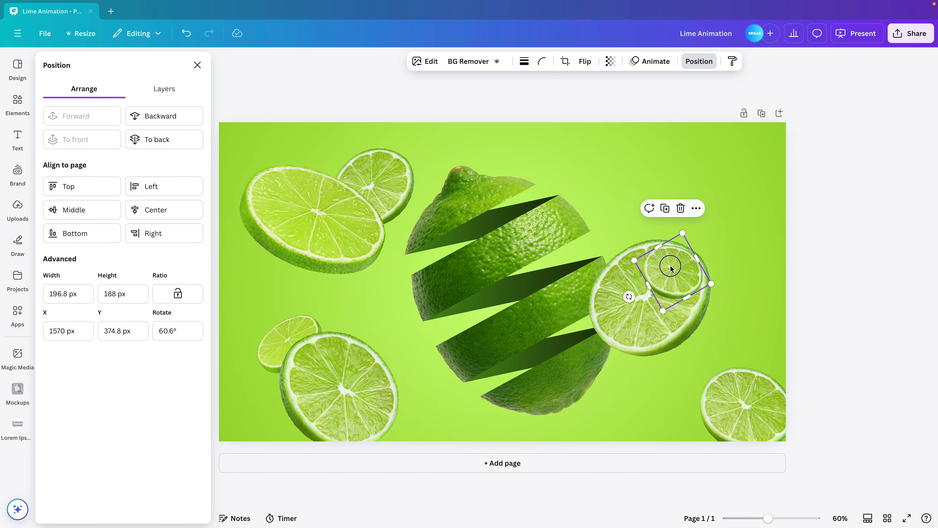
{"action": "left_click_drag", "start_coordinate": [671, 269], "coordinate": [671, 239]}
{"action": "left_click", "coordinate": [696, 65]}
{"action": "left_click", "coordinate": [605, 65]}
{"action": "left_click", "coordinate": [159, 140]}
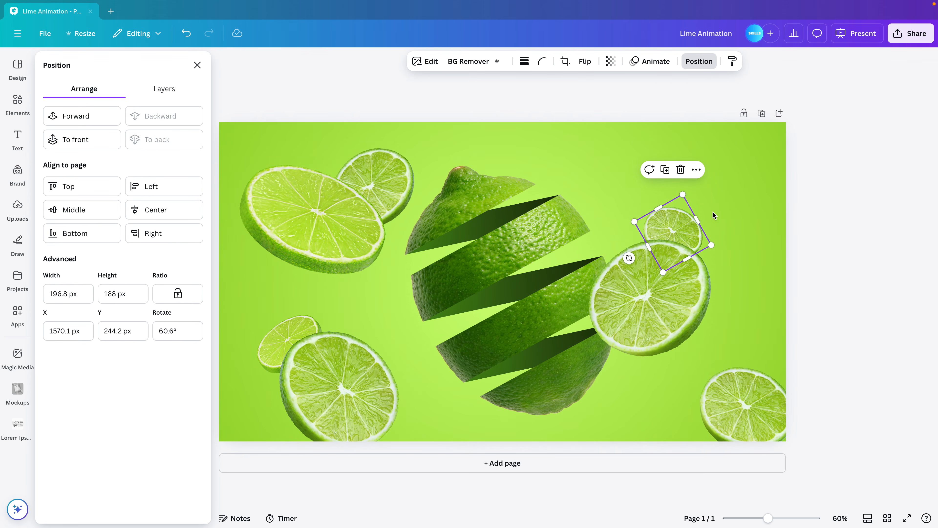
Place an oval slice copy at the page's upper-right corner, about 409 × 266 px, rotated to about -60.3° and partly off the page
{"action": "left_click", "coordinate": [342, 230]}
{"action": "left_click_drag", "start_coordinate": [329, 230], "coordinate": [693, 150]}
{"action": "left_click_drag", "start_coordinate": [730, 215], "coordinate": [719, 177]}
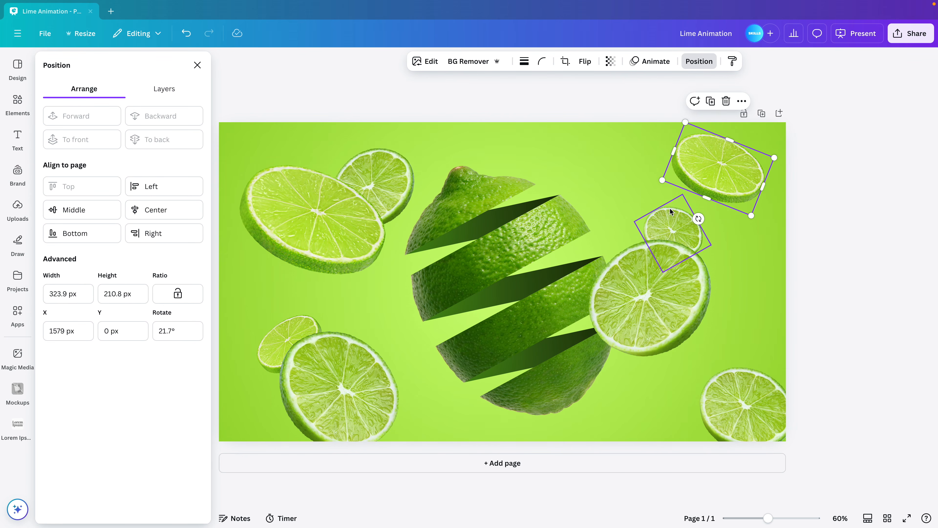
{"action": "left_click_drag", "start_coordinate": [699, 218], "coordinate": [798, 218]}
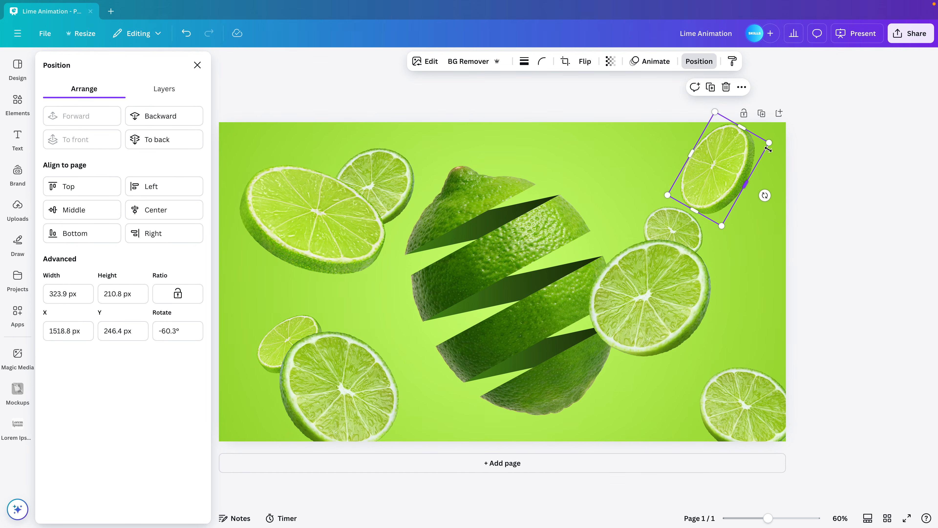
{"action": "left_click_drag", "start_coordinate": [768, 141], "coordinate": [794, 126]}
{"action": "left_click_drag", "start_coordinate": [710, 181], "coordinate": [754, 193]}
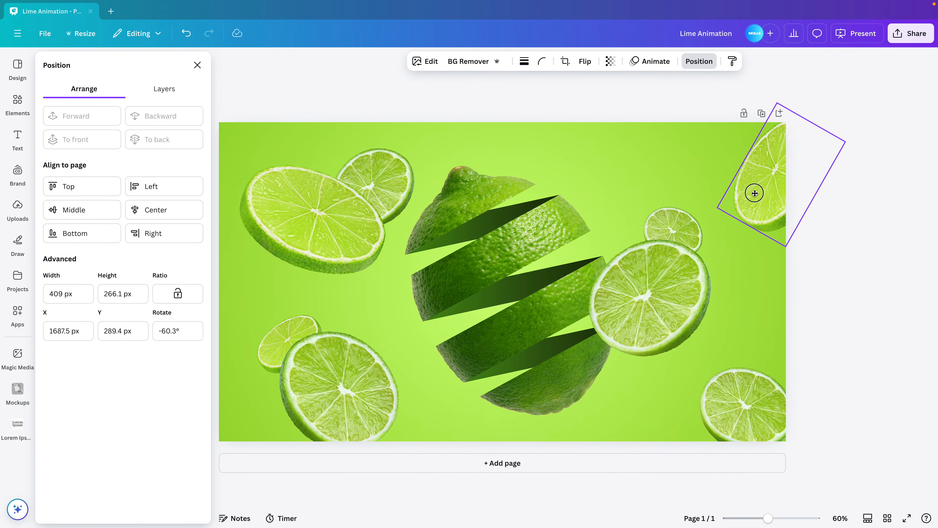
Move the upper-left pair of slices up and to the left, and shift the lower-left pair down and to the right
{"action": "left_click_drag", "start_coordinate": [302, 148], "coordinate": [352, 195]}
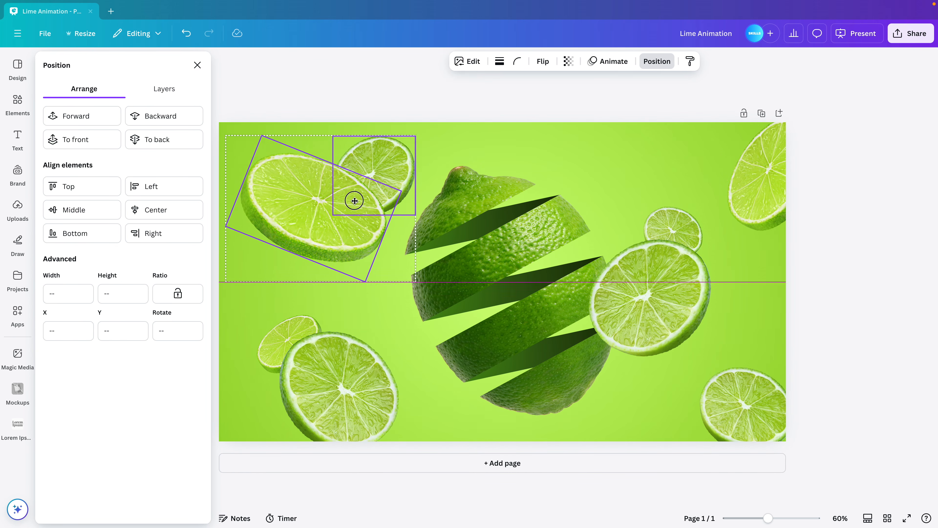
{"action": "left_click_drag", "start_coordinate": [244, 327], "coordinate": [339, 413]}
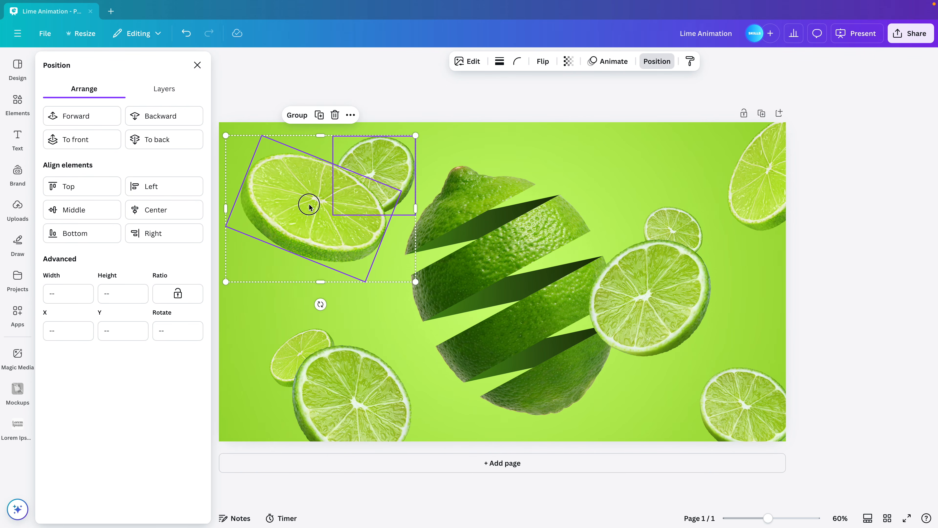
{"action": "left_click_drag", "start_coordinate": [308, 204], "coordinate": [300, 205]}
{"action": "left_click", "coordinate": [198, 66]}
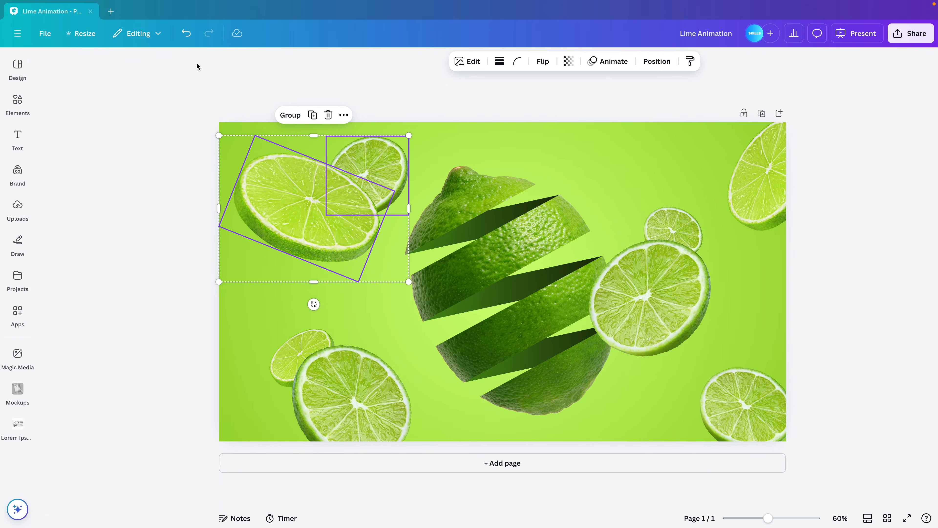
{"action": "left_click", "coordinate": [505, 116]}
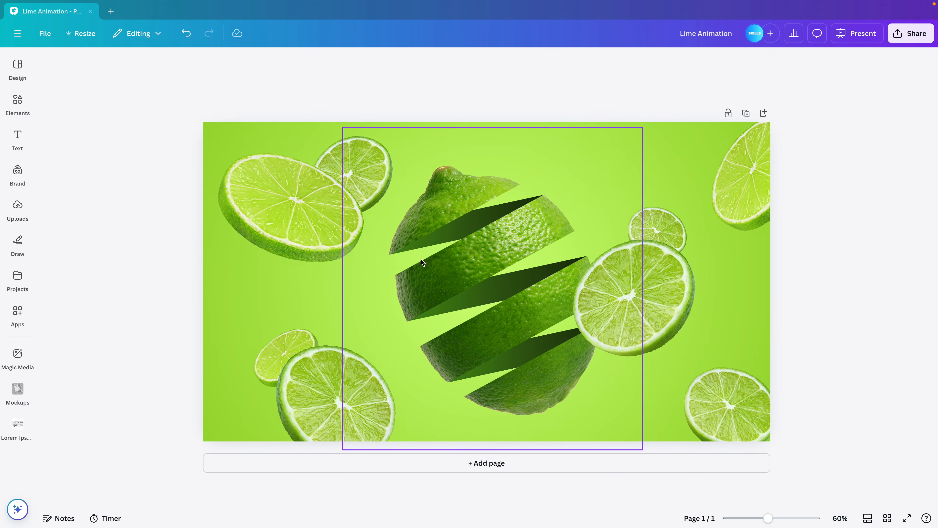
Apply a whole-image blur with intensity 70 to the slice behind the upper-left oval slice
{"action": "left_click", "coordinate": [329, 154]}
{"action": "left_click", "coordinate": [332, 158]}
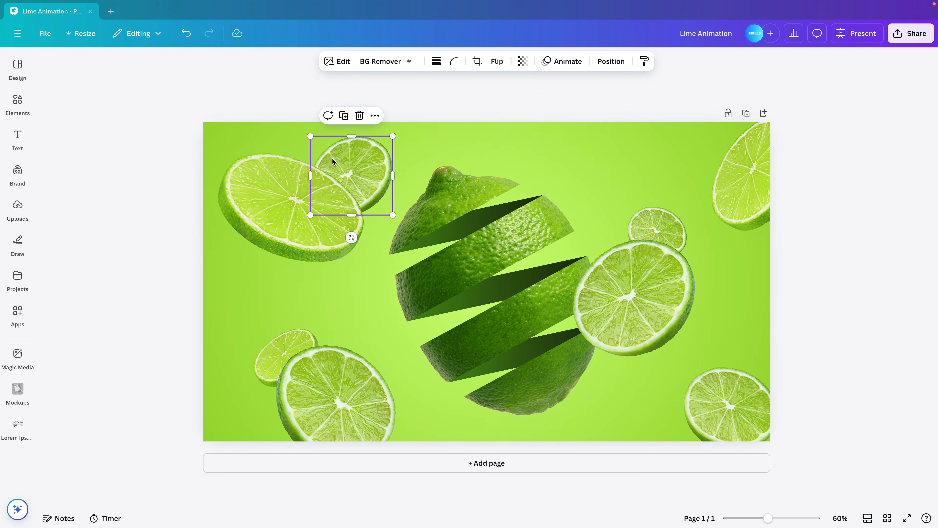
{"action": "left_click", "coordinate": [334, 62]}
{"action": "left_click", "coordinate": [161, 328]}
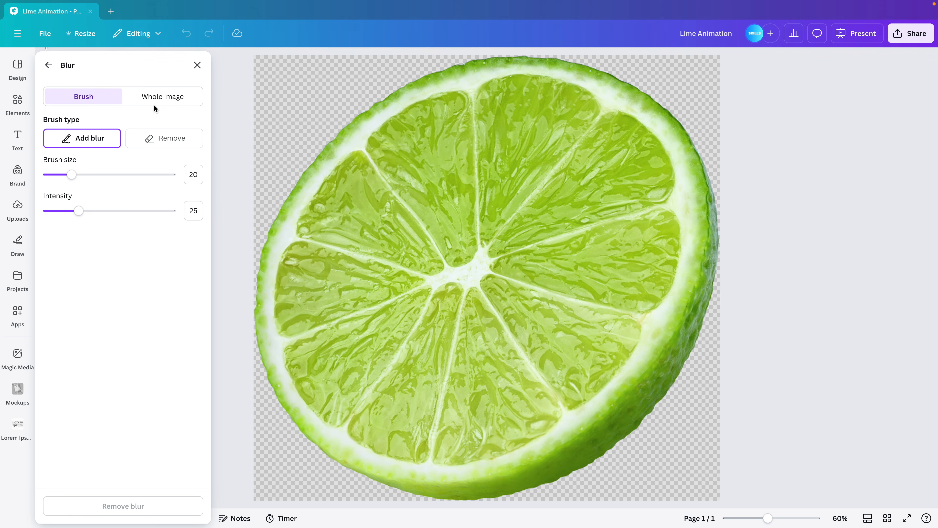
{"action": "left_click", "coordinate": [159, 96]}
{"action": "left_click_drag", "start_coordinate": [49, 140], "coordinate": [134, 147]}
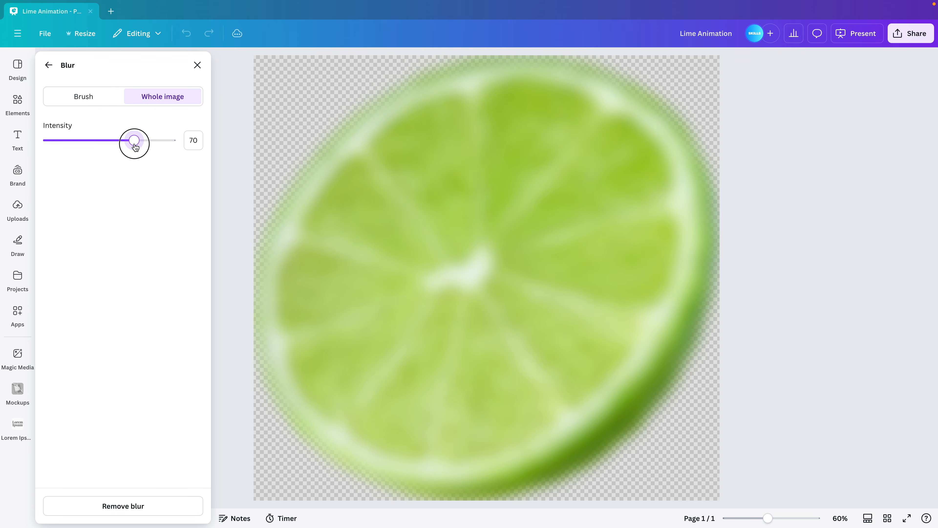
{"action": "left_click", "coordinate": [196, 65]}
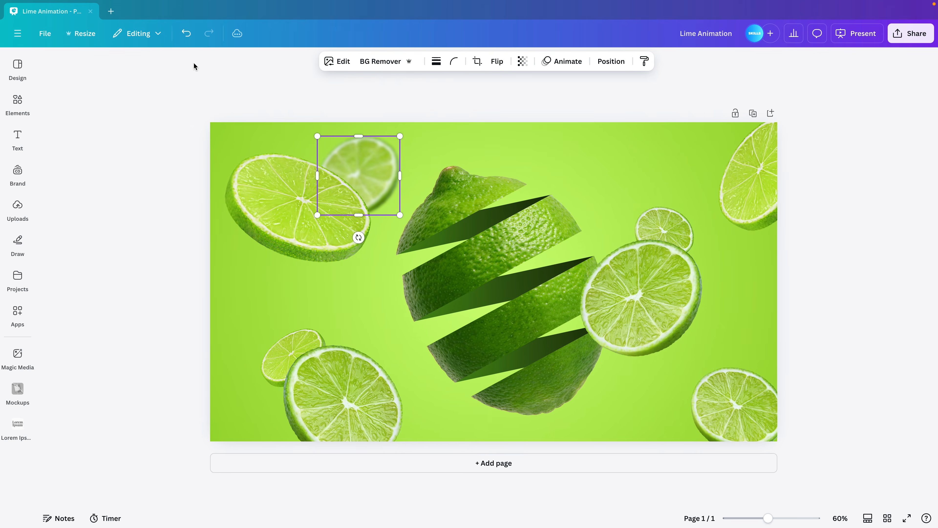
{"action": "left_click", "coordinate": [262, 93]}
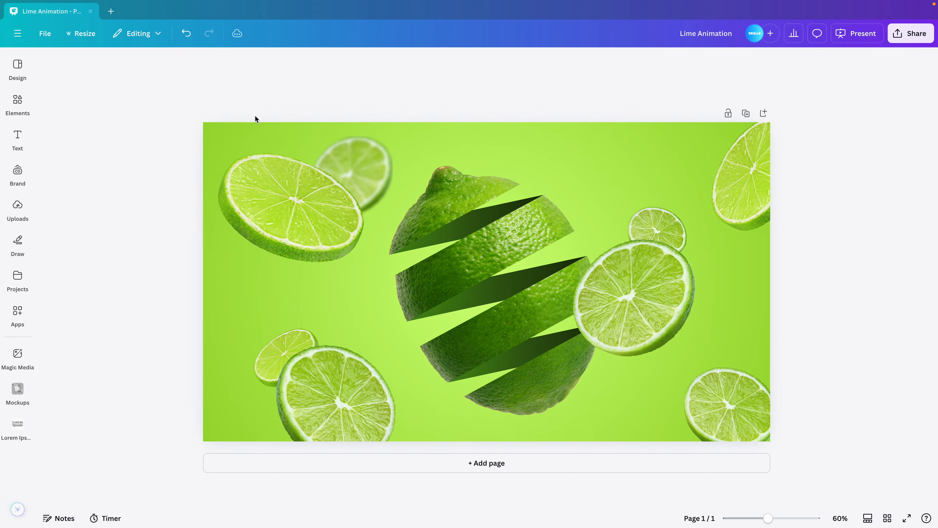
Copy the blurred slice's style to the small right-hand, small lower-left, upper-right corner and lower-right corner slices
{"action": "left_click", "coordinate": [326, 154]}
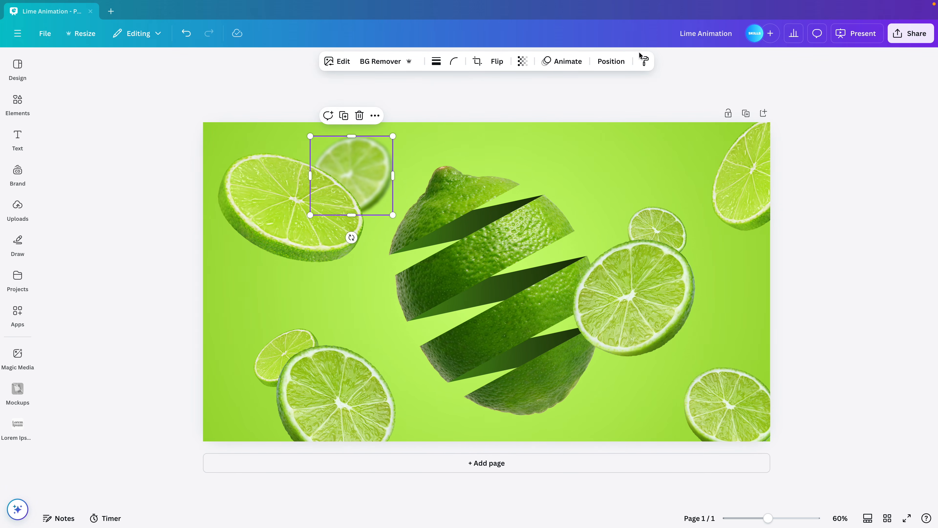
{"action": "left_click", "coordinate": [644, 61]}
{"action": "left_click", "coordinate": [653, 218]}
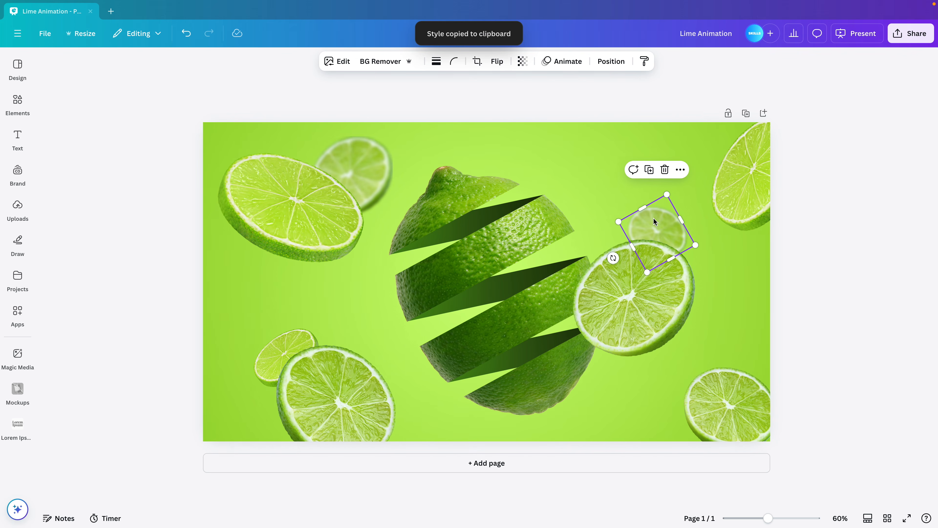
{"action": "left_click", "coordinate": [645, 61]}
{"action": "left_click", "coordinate": [273, 355]}
{"action": "left_click", "coordinate": [644, 61]}
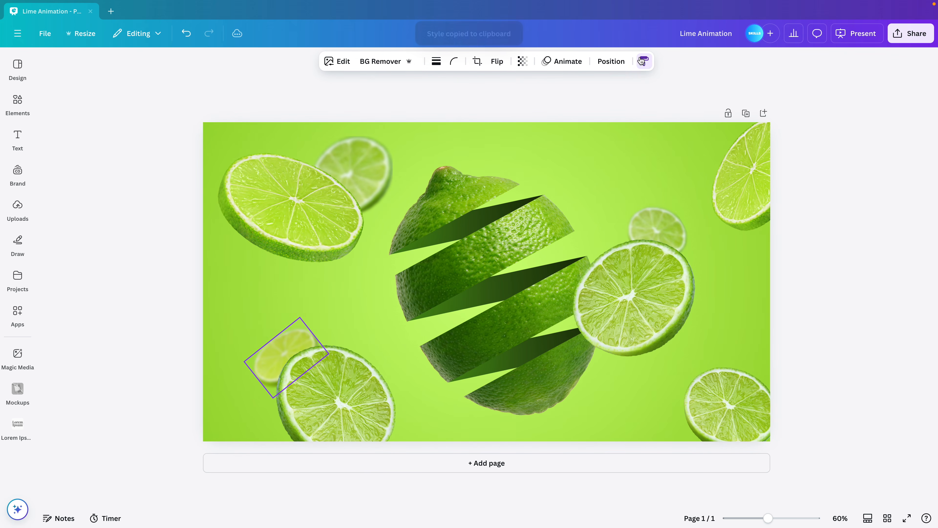
{"action": "left_click", "coordinate": [737, 190]}
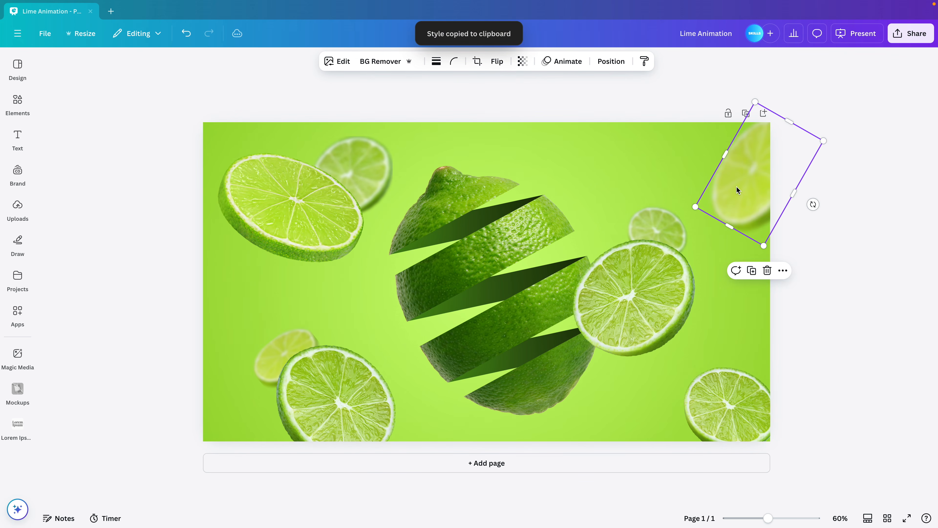
{"action": "left_click", "coordinate": [644, 61]}
{"action": "left_click", "coordinate": [713, 399]}
{"action": "left_click", "coordinate": [847, 353]}
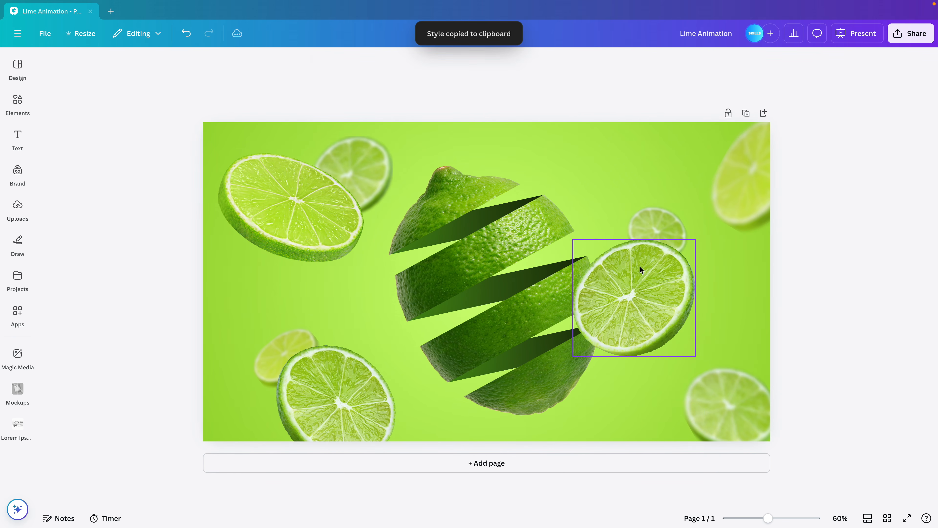
Flip the large lower-left slice horizontally
{"action": "left_click", "coordinate": [351, 408]}
{"action": "left_click", "coordinate": [496, 62]}
{"action": "left_click", "coordinate": [517, 106]}
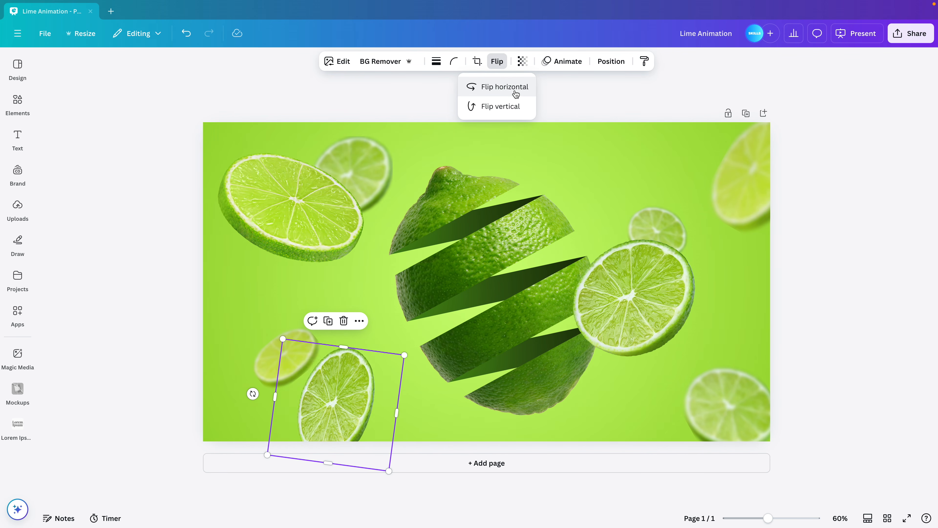
{"action": "left_click", "coordinate": [513, 91]}
Move the large lower-left slice and its small blurred neighbour slightly lower on the page
{"action": "left_click", "coordinate": [271, 360], "text": "shift"}
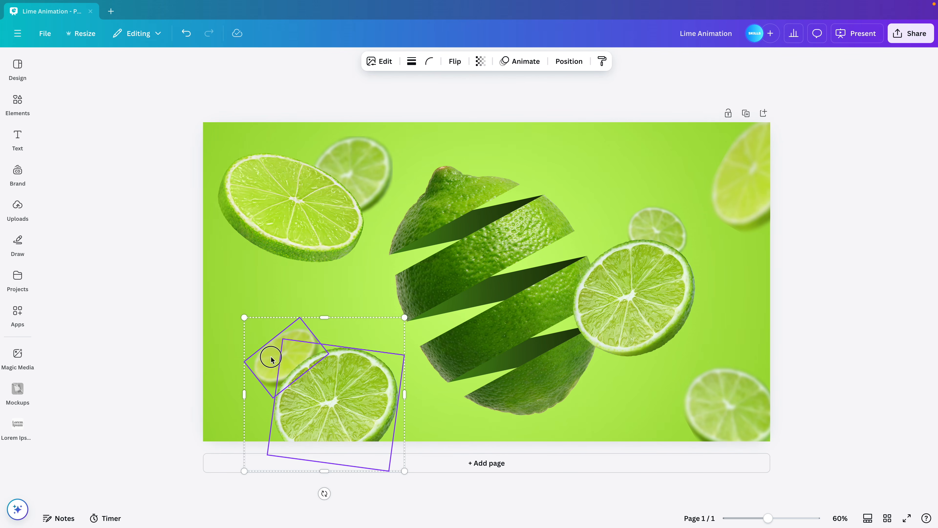
{"action": "left_click_drag", "start_coordinate": [346, 388], "coordinate": [347, 395]}
{"action": "left_click", "coordinate": [444, 429]}
{"action": "left_click_drag", "start_coordinate": [270, 368], "coordinate": [273, 372]}
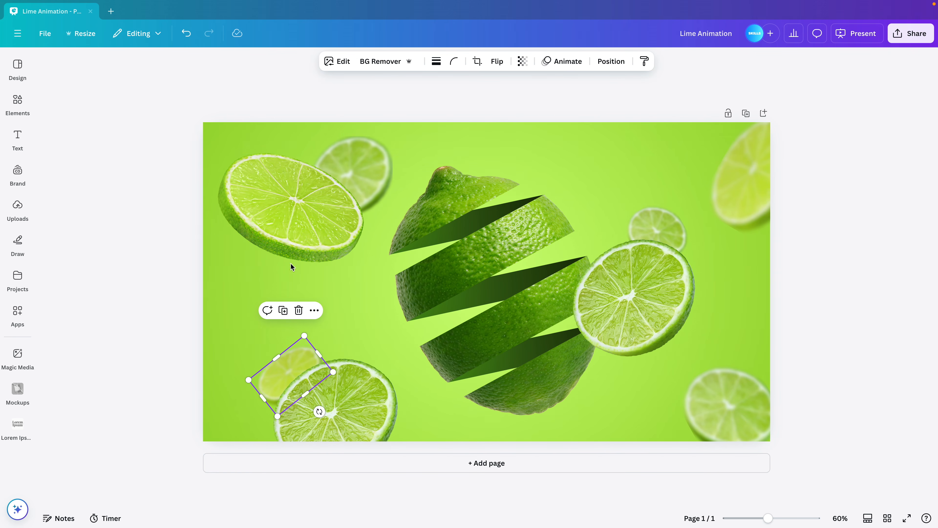
{"action": "left_click", "coordinate": [202, 305]}
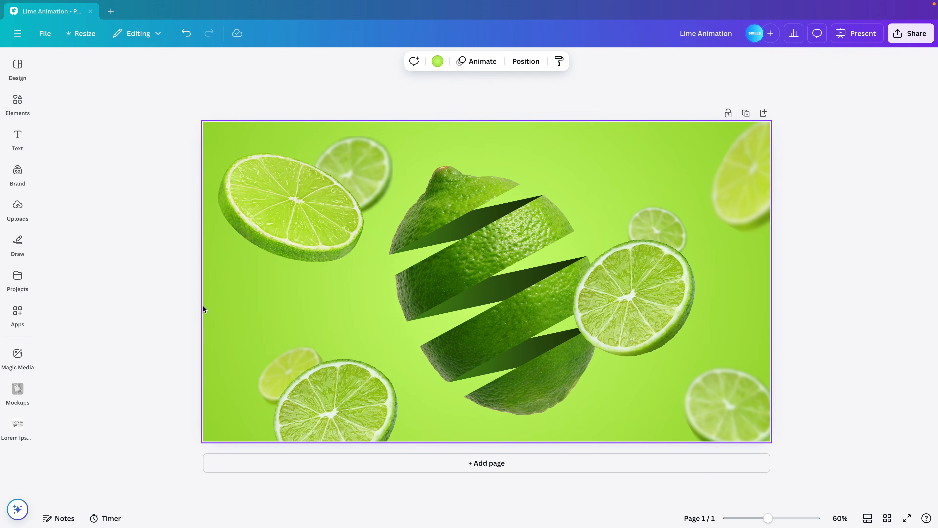
{"action": "left_click", "coordinate": [170, 301]}
Add the title text "LIME", enlarge it to size 113 and place it beside the cut lime, below the oval slice
{"action": "left_click", "coordinate": [17, 140]}
{"action": "left_click", "coordinate": [89, 177]}
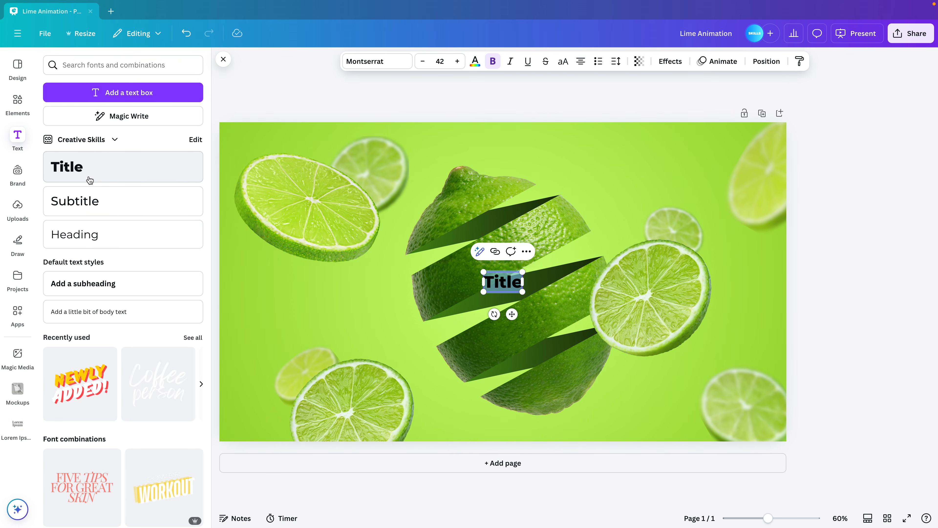
{"action": "type", "text": "LIME"}
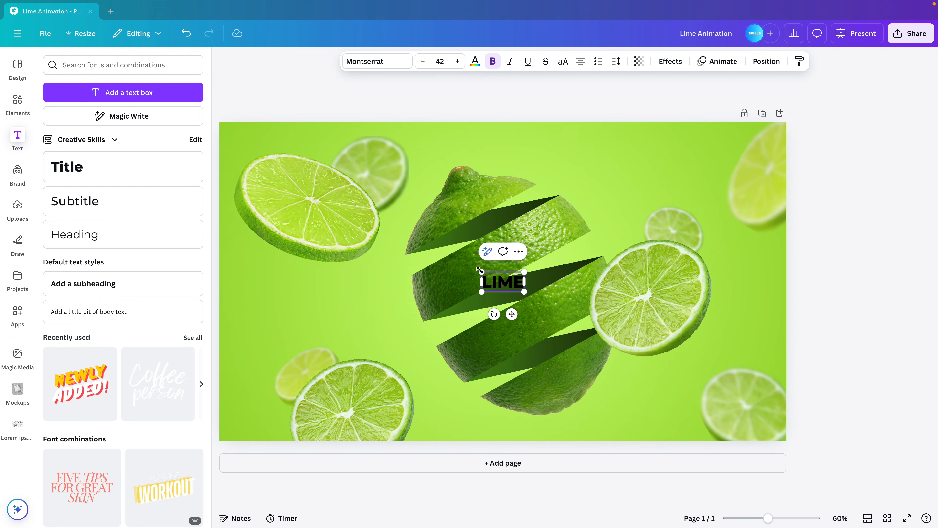
{"action": "left_click_drag", "start_coordinate": [484, 273], "coordinate": [409, 238]}
{"action": "left_click", "coordinate": [624, 191]}
{"action": "left_click_drag", "start_coordinate": [496, 261], "coordinate": [343, 284]}
Color the "LIME" title white, enlarge it to size 153 and adjust its position beside the cut lime
{"action": "left_click", "coordinate": [474, 62]}
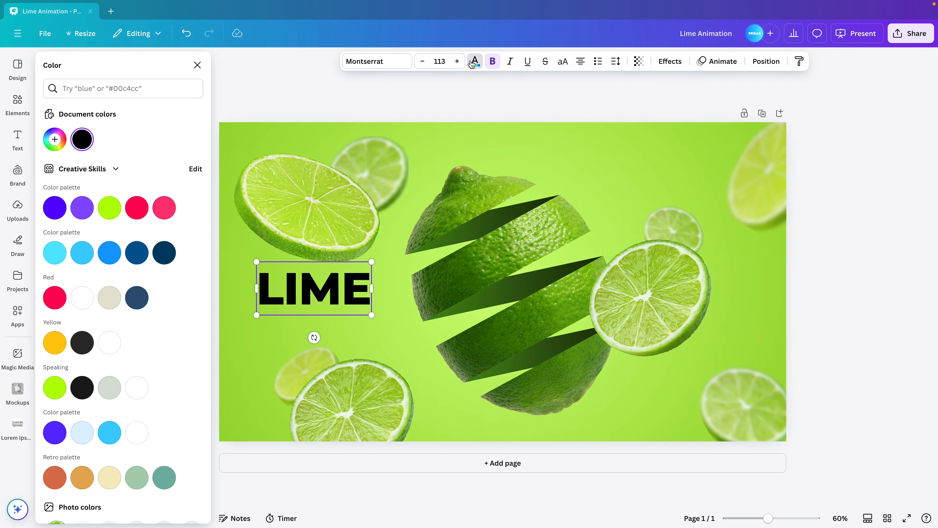
{"action": "left_click", "coordinate": [89, 301]}
{"action": "left_click_drag", "start_coordinate": [371, 315], "coordinate": [390, 321]}
{"action": "left_click_drag", "start_coordinate": [338, 297], "coordinate": [341, 297]}
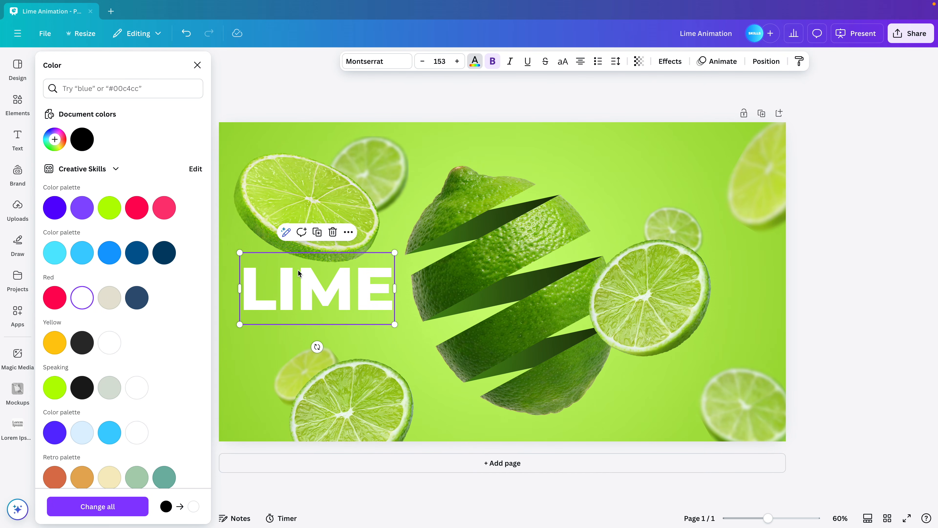
Change the "LIME" title to the Rushk brush font and enlarge it to size 167
{"action": "left_click", "coordinate": [396, 55]}
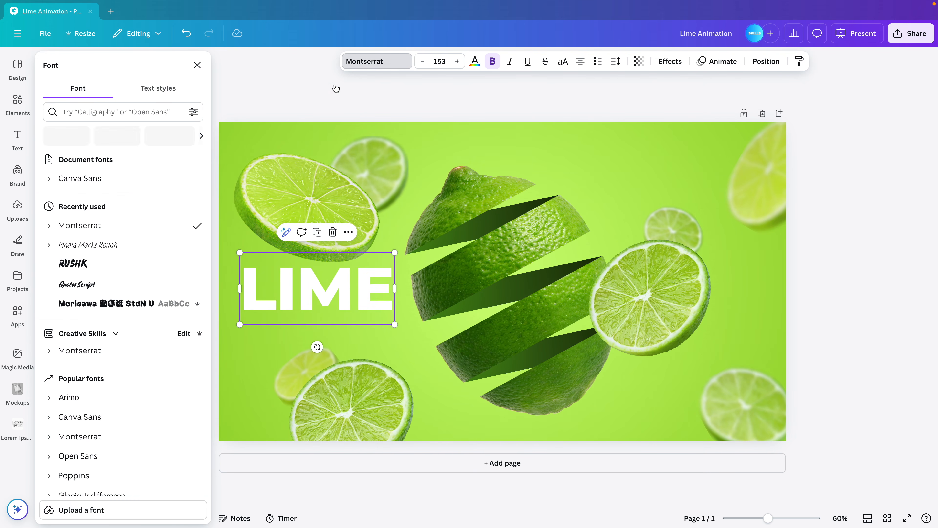
{"action": "left_click", "coordinate": [200, 137]}
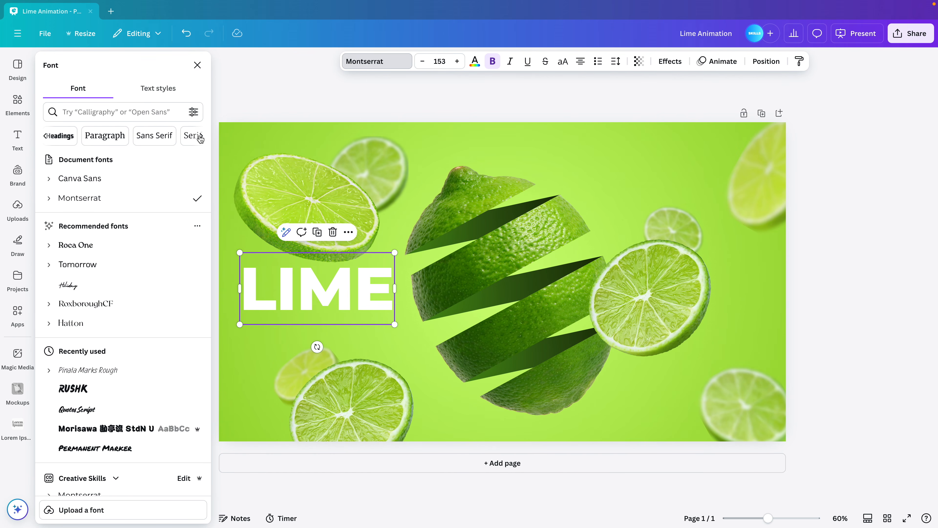
{"action": "left_click", "coordinate": [200, 138]}
{"action": "left_click", "coordinate": [199, 138]}
{"action": "left_click", "coordinate": [200, 138]}
{"action": "left_click", "coordinate": [200, 137]}
{"action": "left_click", "coordinate": [126, 137]}
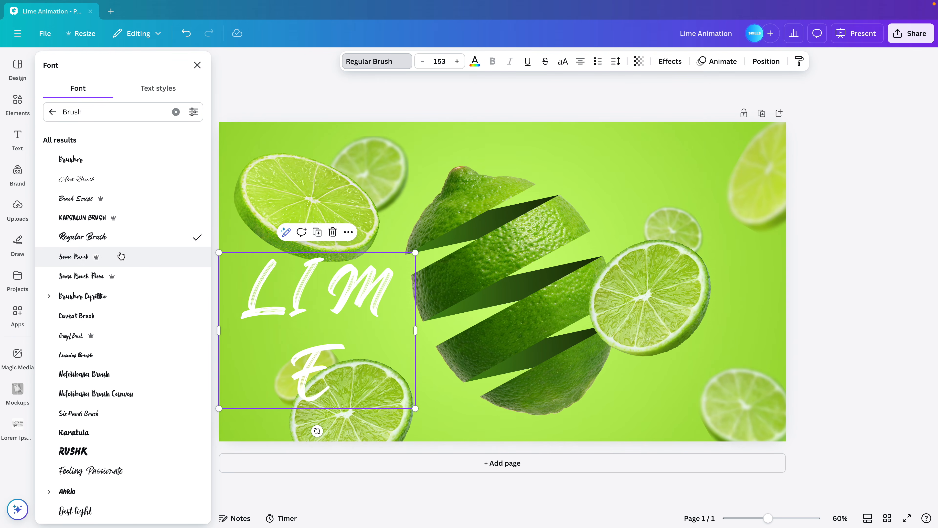
{"action": "left_click", "coordinate": [103, 401]}
{"action": "scroll", "coordinate": [103, 403], "scroll_direction": "down", "scroll_amount": 1}
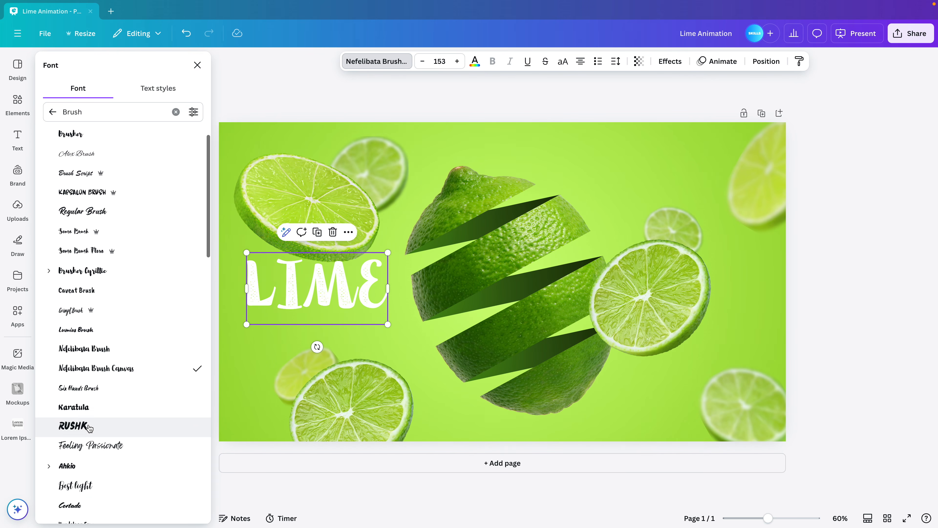
{"action": "left_click", "coordinate": [89, 427]}
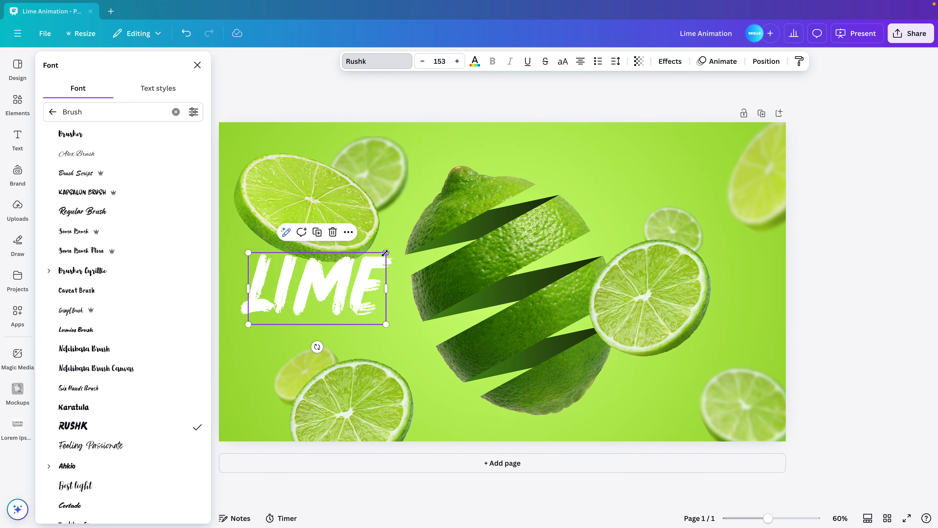
{"action": "mouse_move", "coordinate": [387, 252]}
{"action": "left_mouse_down"}
{"action": "mouse_move", "coordinate": [371, 260]}
{"action": "mouse_move", "coordinate": [405, 254]}
{"action": "left_mouse_up"}
Shrink and reposition the oval slice with its blurred neighbour above the title, and shift the title slightly
{"action": "left_click", "coordinate": [318, 206]}
{"action": "left_click", "coordinate": [388, 152], "text": "shift"}
{"action": "left_click", "coordinate": [501, 213], "text": "shift"}
{"action": "left_click_drag", "start_coordinate": [409, 281], "coordinate": [380, 255]}
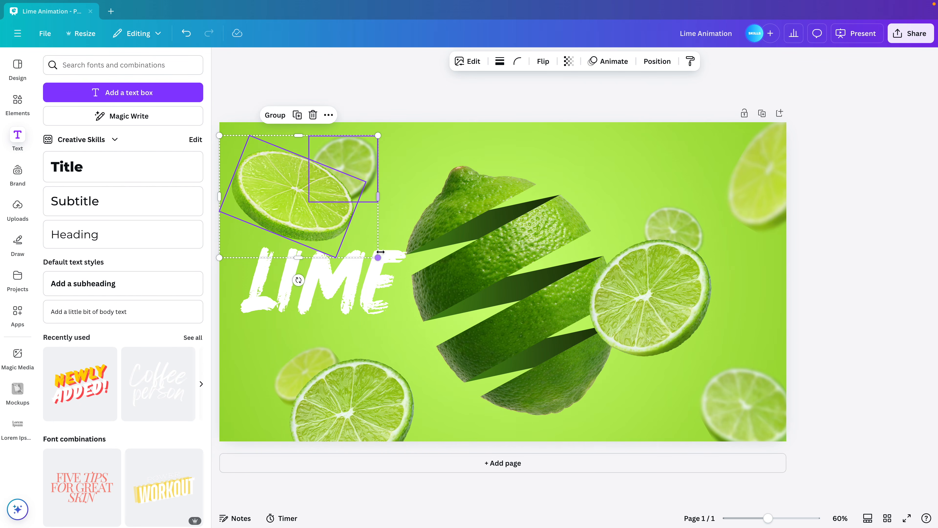
{"action": "left_click_drag", "start_coordinate": [310, 199], "coordinate": [342, 191]}
{"action": "left_click_drag", "start_coordinate": [304, 273], "coordinate": [298, 274]}
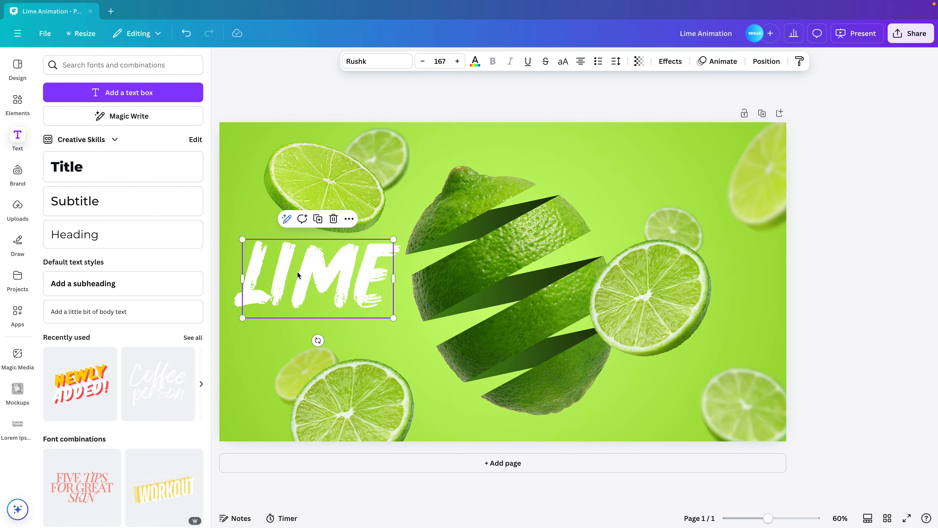
Add a subtitle reading "fresh & local" below the "LIME" title
{"action": "left_click", "coordinate": [74, 204]}
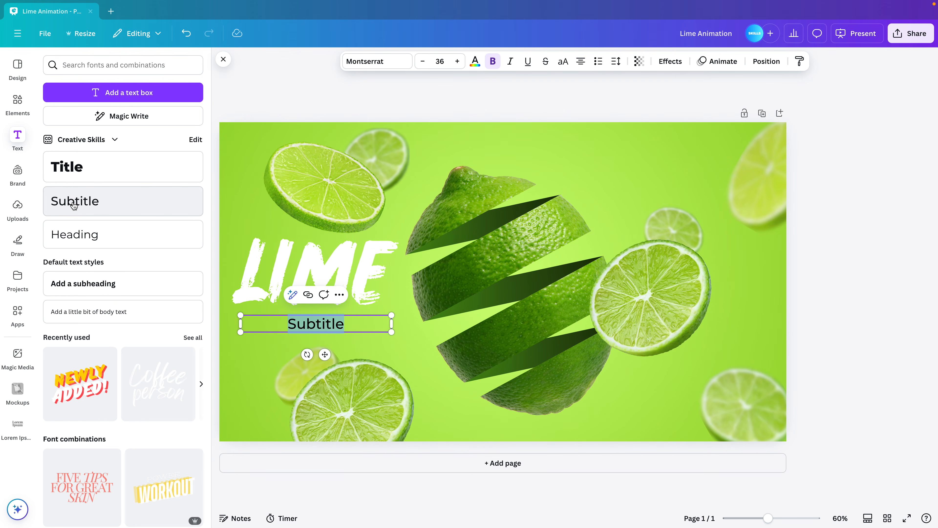
{"action": "type", "text": "Fresh & local"}
{"action": "key", "text": "ctrl+a"}
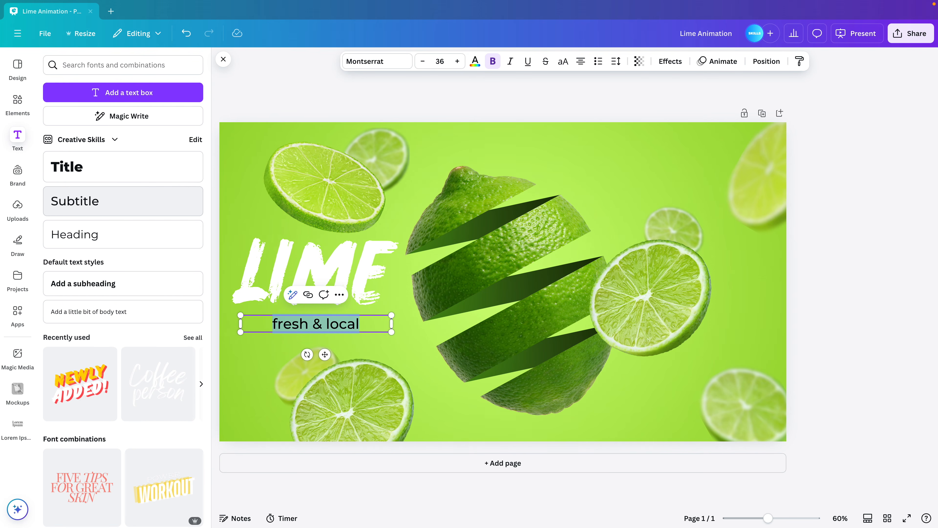
Color the "fresh & local" subtitle white and enlarge it to size 50.7
{"action": "left_click", "coordinate": [476, 62]}
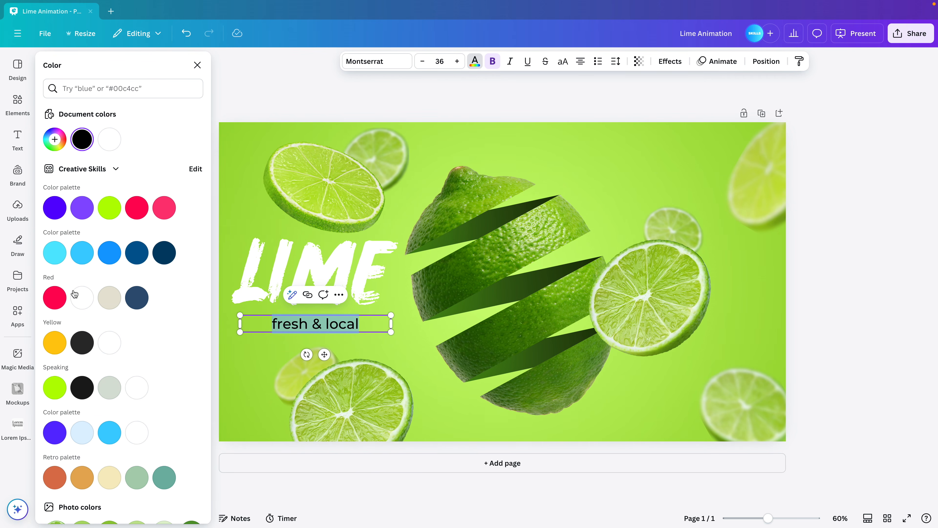
{"action": "left_click", "coordinate": [82, 298]}
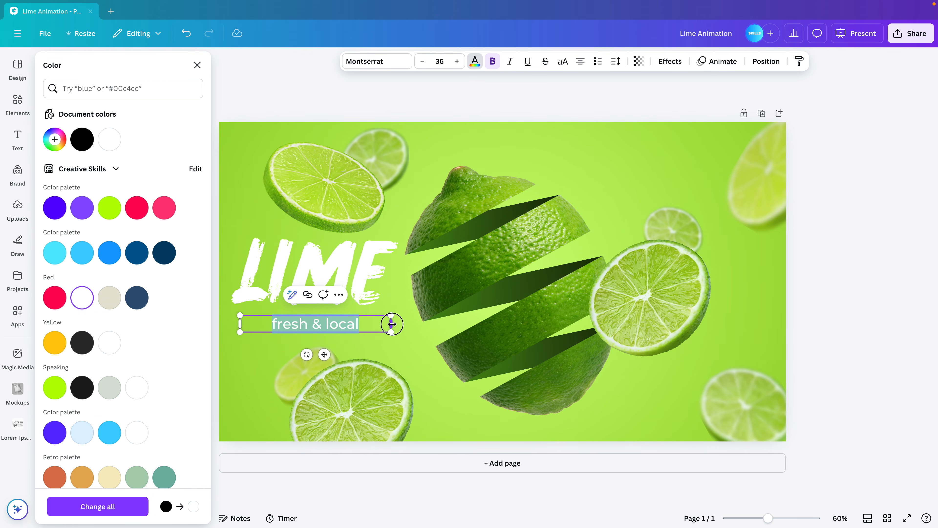
{"action": "left_click_drag", "start_coordinate": [377, 327], "coordinate": [367, 327]}
{"action": "left_click_drag", "start_coordinate": [369, 332], "coordinate": [384, 335]}
Set the "fresh & local" subtitle to the Light weight of Montserrat
{"action": "left_click", "coordinate": [399, 61]}
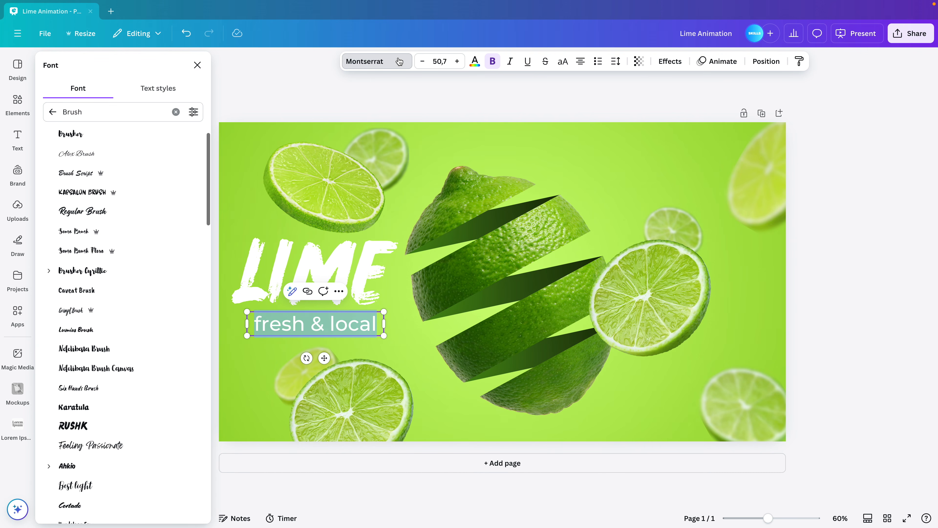
{"action": "left_click", "coordinate": [53, 111]}
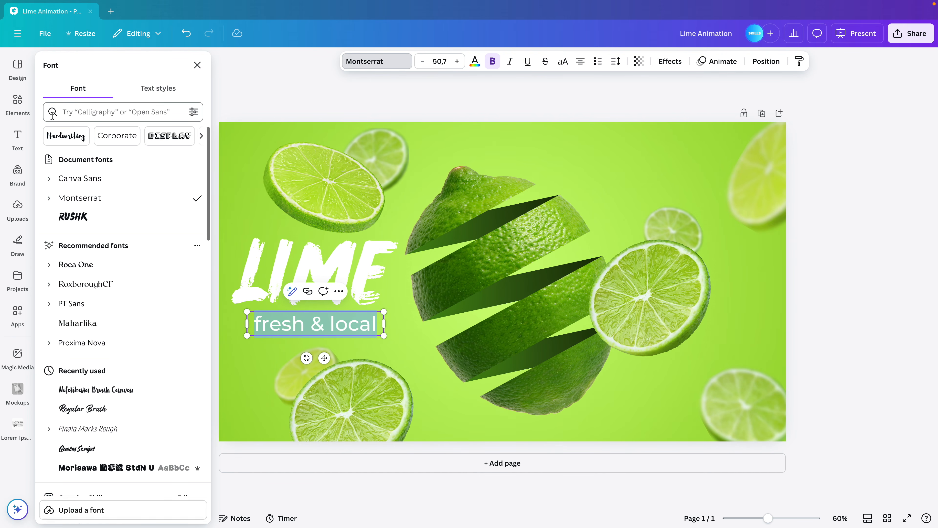
{"action": "left_click", "coordinate": [51, 199]}
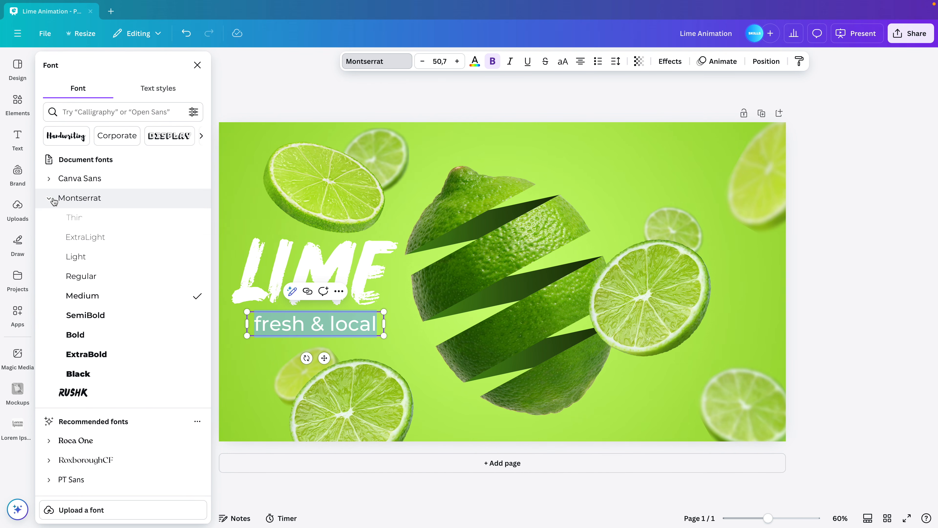
{"action": "left_click", "coordinate": [101, 273]}
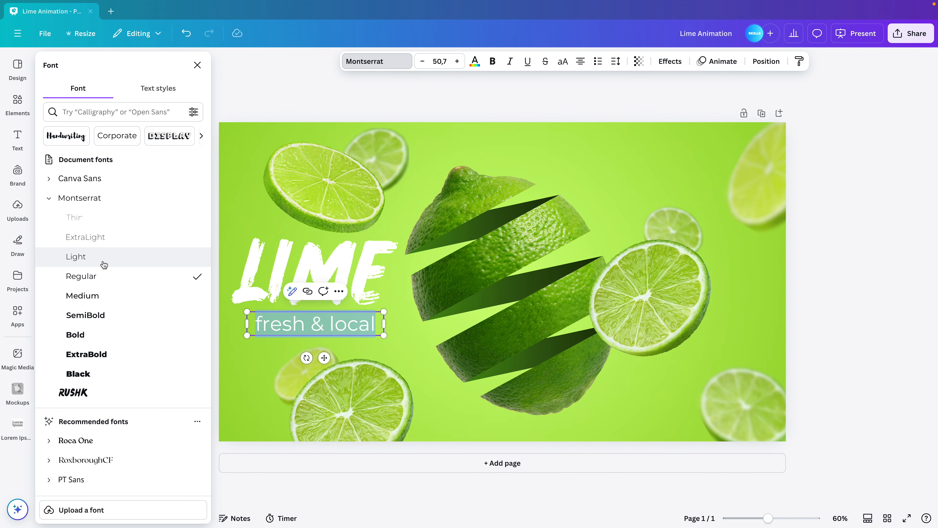
{"action": "left_click", "coordinate": [322, 99]}
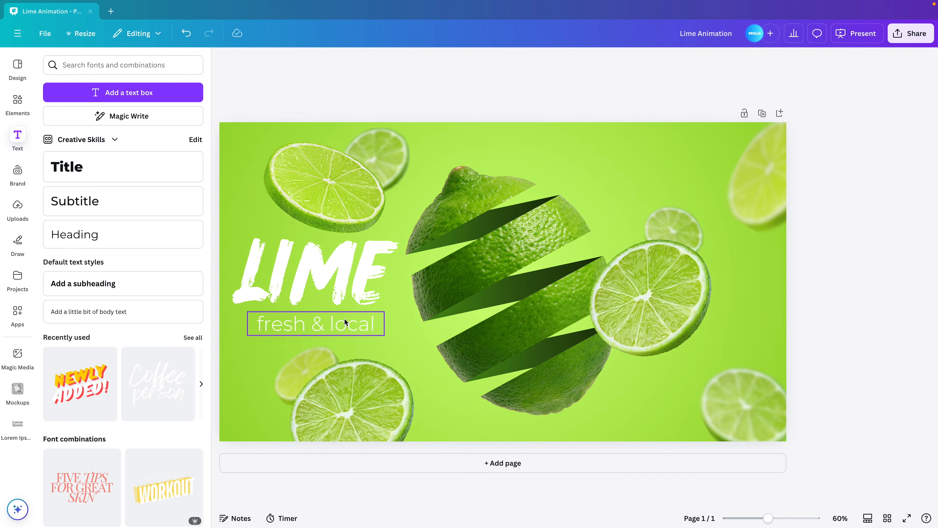
Position the subtitle just beneath the "LIME" title and nudge both texts together beside the cut lime
{"action": "left_click", "coordinate": [383, 332]}
{"action": "left_click_drag", "start_coordinate": [386, 336], "coordinate": [339, 327]}
{"action": "left_click", "coordinate": [347, 274], "text": "shift"}
{"action": "left_click_drag", "start_coordinate": [342, 269], "coordinate": [341, 270]}
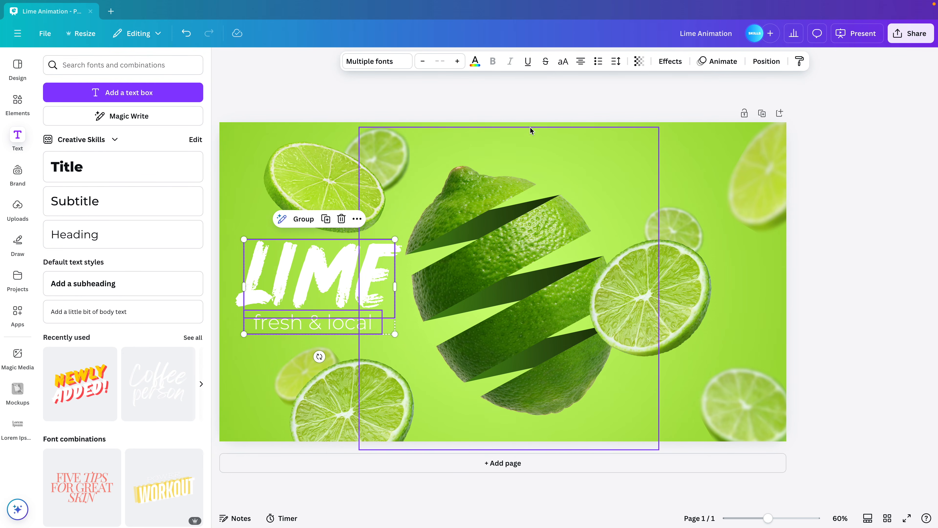
{"action": "left_click", "coordinate": [568, 93]}
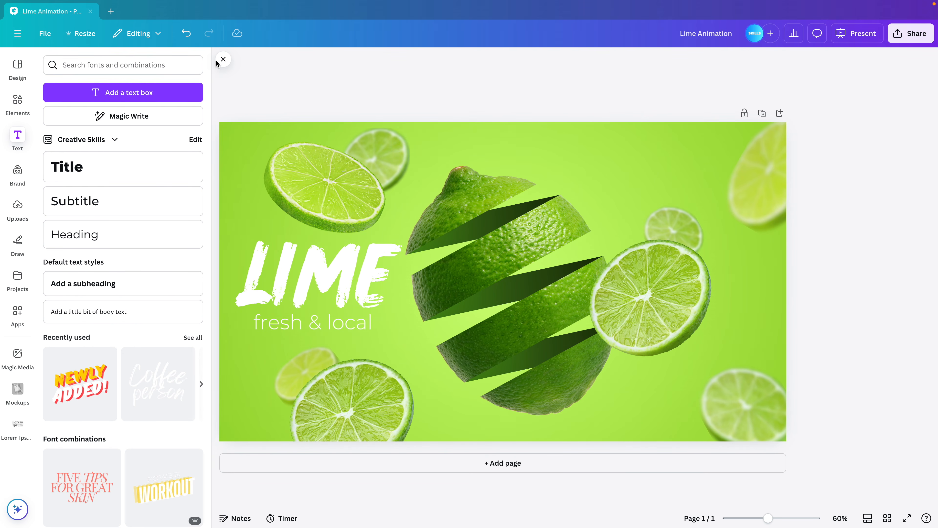
{"action": "left_click", "coordinate": [218, 60]}
Apply the Rotate add-on animation to all the sharp and blurred lime slices around the cut lime
{"action": "left_click", "coordinate": [320, 199]}
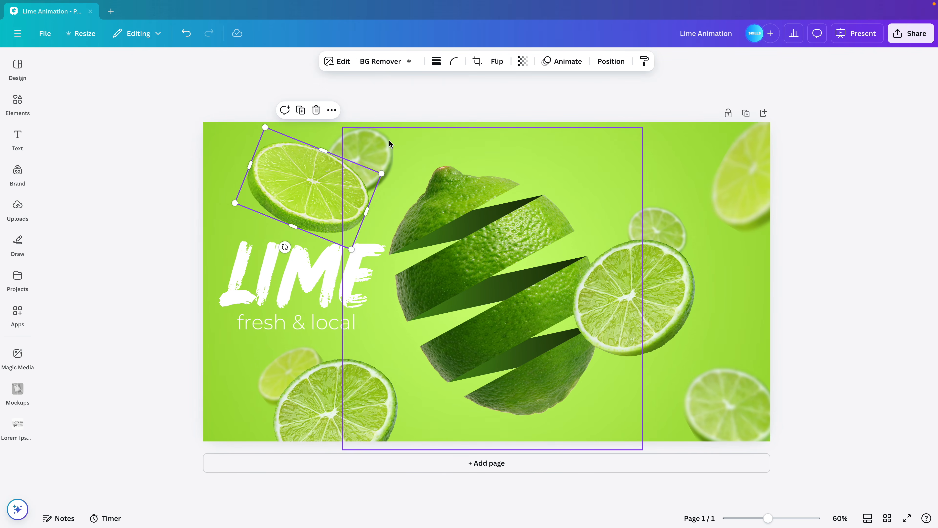
{"action": "left_click", "coordinate": [333, 147], "text": "shift"}
{"action": "left_click", "coordinate": [296, 400], "text": "shift"}
{"action": "left_click", "coordinate": [282, 368], "text": "shift"}
{"action": "left_click", "coordinate": [661, 261], "text": "shift"}
{"action": "left_click", "coordinate": [735, 190], "text": "shift"}
{"action": "left_click", "coordinate": [725, 406], "text": "shift"}
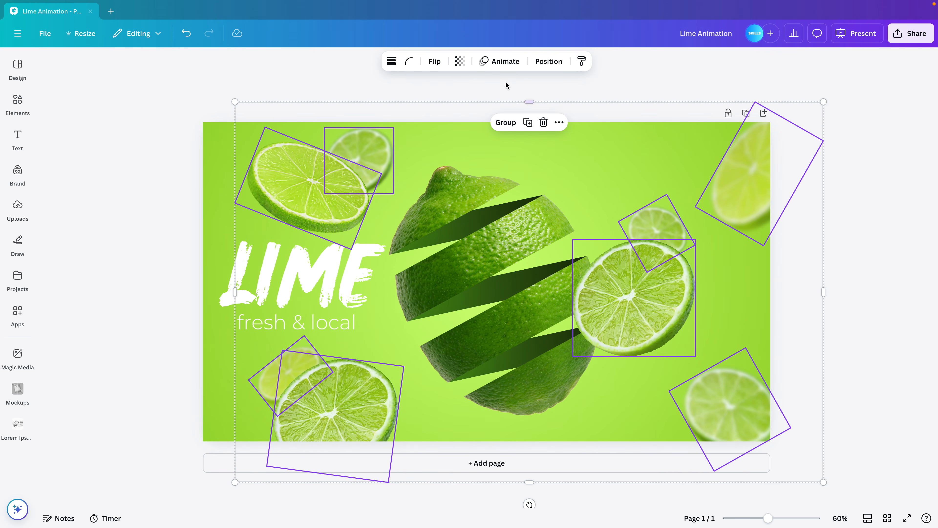
{"action": "left_click", "coordinate": [502, 62]}
{"action": "scroll", "coordinate": [127, 266], "scroll_direction": "down", "scroll_amount": 5}
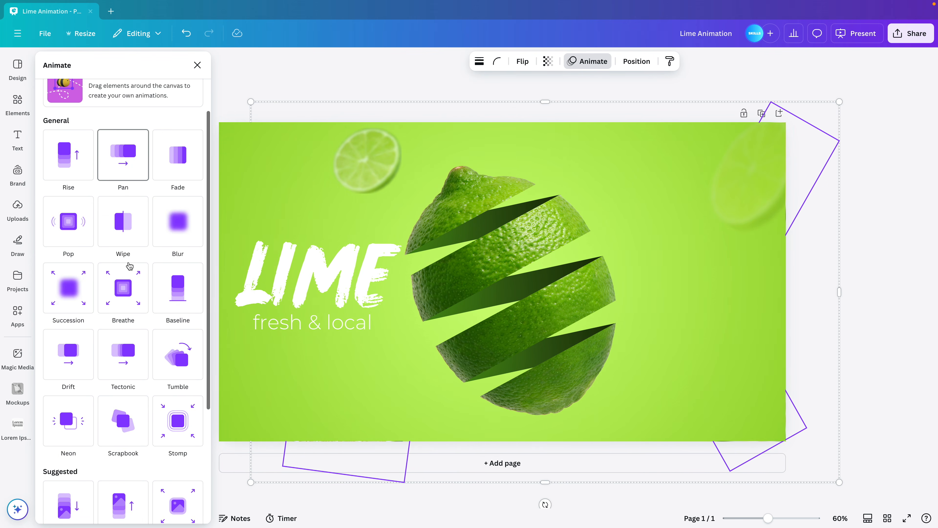
{"action": "scroll", "coordinate": [129, 266], "scroll_direction": "down", "scroll_amount": 1}
{"action": "left_click", "coordinate": [70, 418]}
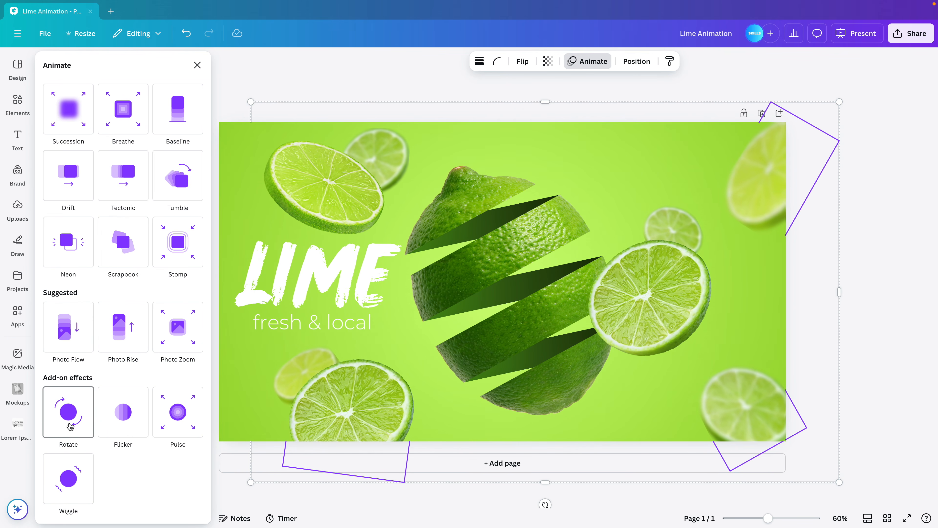
{"action": "left_click", "coordinate": [70, 418]}
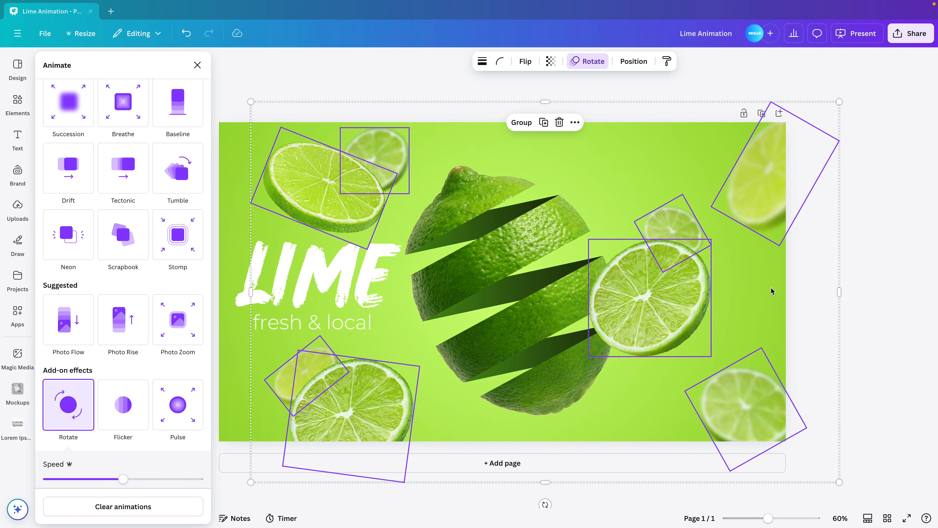
{"action": "left_click", "coordinate": [877, 301]}
{"action": "left_click", "coordinate": [877, 301]}
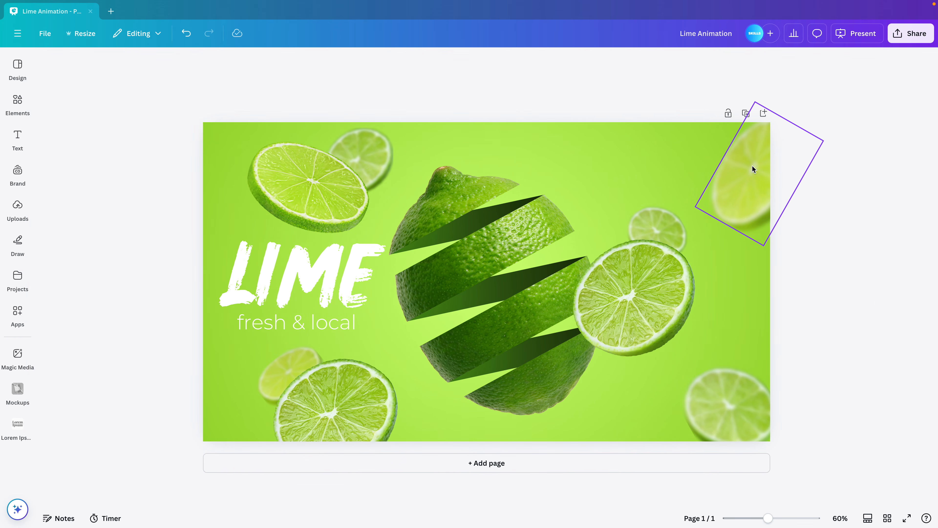
Show the page thumbnails and duplicate the finished lime page
{"action": "left_click", "coordinate": [868, 518]}
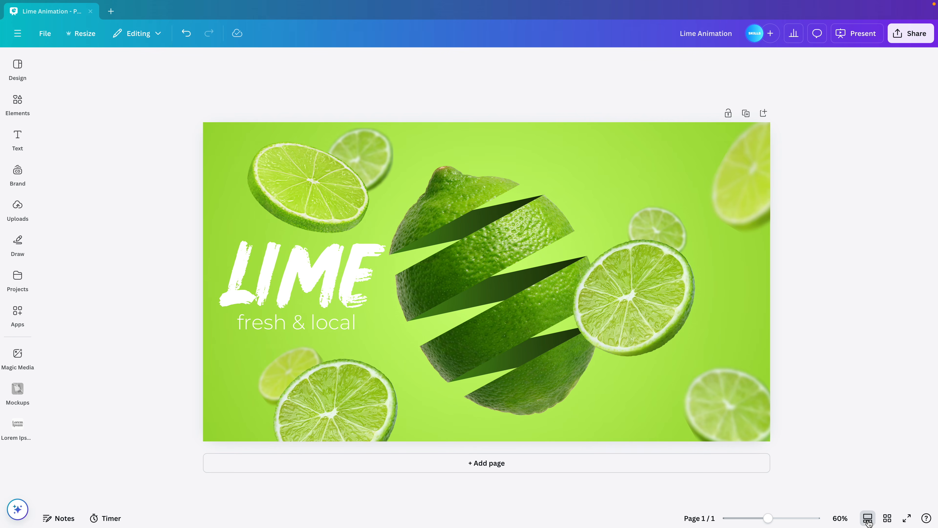
{"action": "right_click", "coordinate": [450, 485]}
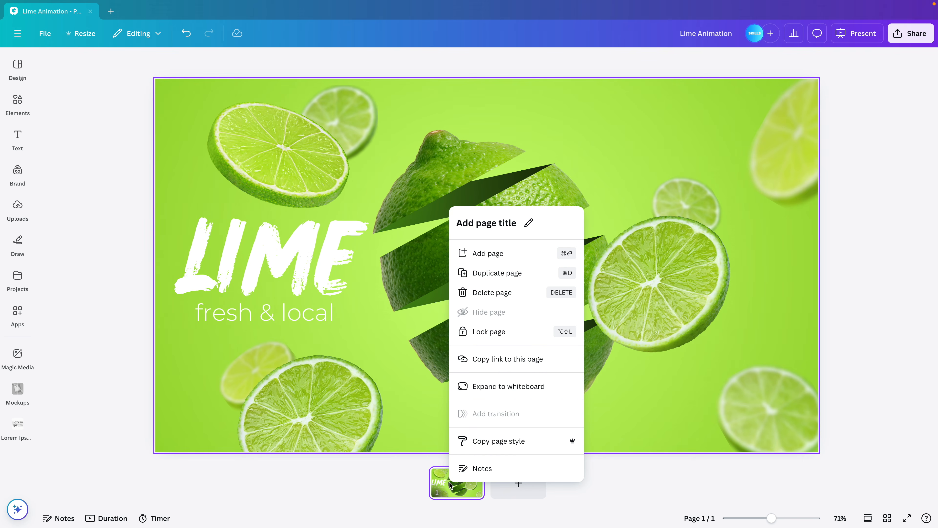
{"action": "left_click", "coordinate": [373, 499]}
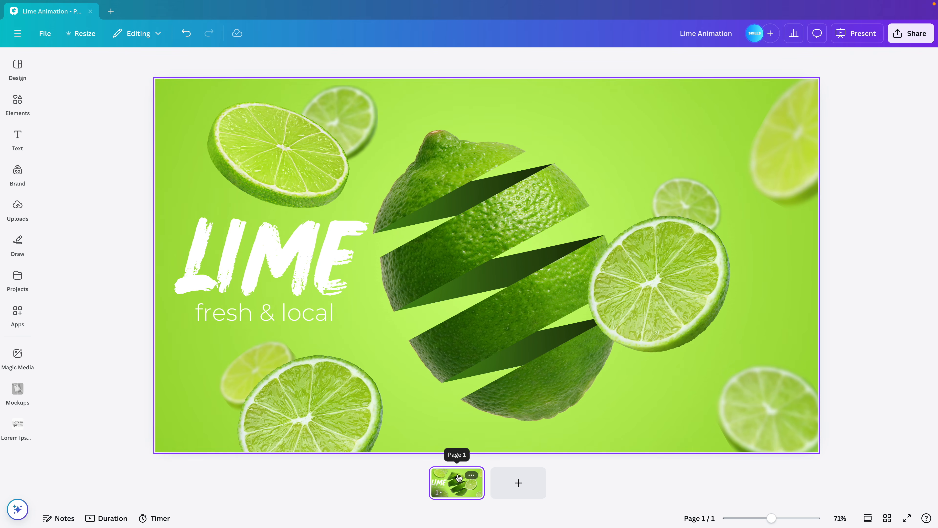
{"action": "key", "text": "super+d"}
Delete all lime pieces, slices and texts from the first page, keeping only its green background
{"action": "left_click", "coordinate": [412, 491]}
{"action": "scroll", "coordinate": [432, 444], "scroll_direction": "down", "scroll_amount": 2}
{"action": "left_click_drag", "start_coordinate": [830, 438], "coordinate": [254, 148]}
{"action": "key", "text": "Delete"}
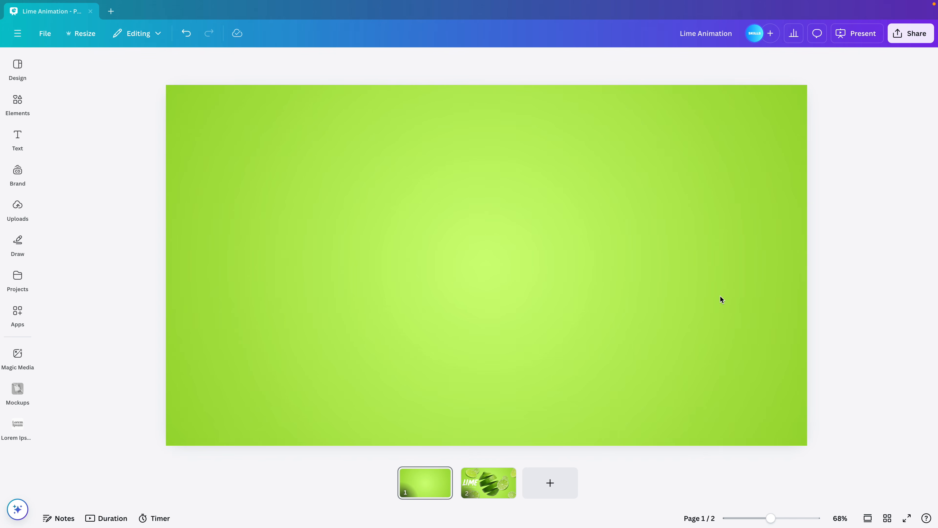
Add a Flow transition lasting 1.8 seconds between the two pages and preview it in full screen
{"action": "left_click", "coordinate": [457, 494]}
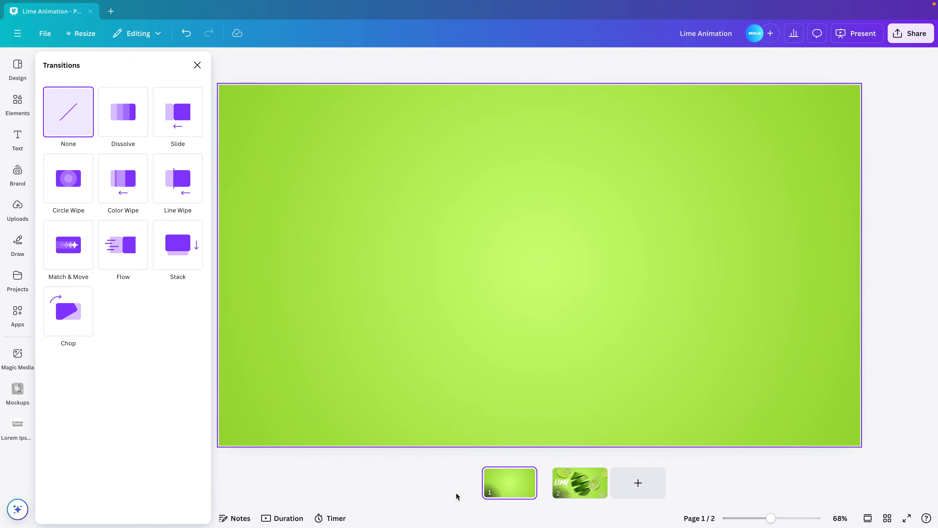
{"action": "left_click", "coordinate": [118, 258]}
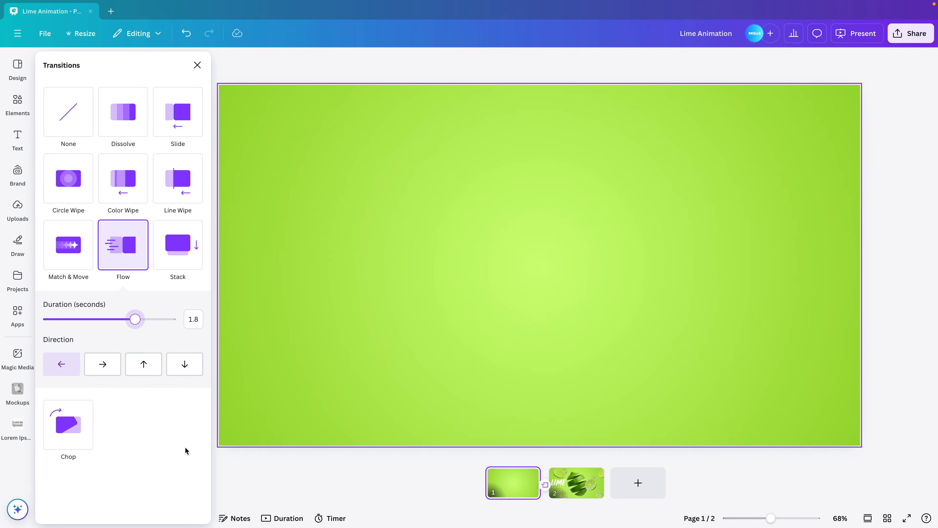
{"action": "left_click", "coordinate": [912, 518]}
{"action": "key", "text": "Right"}
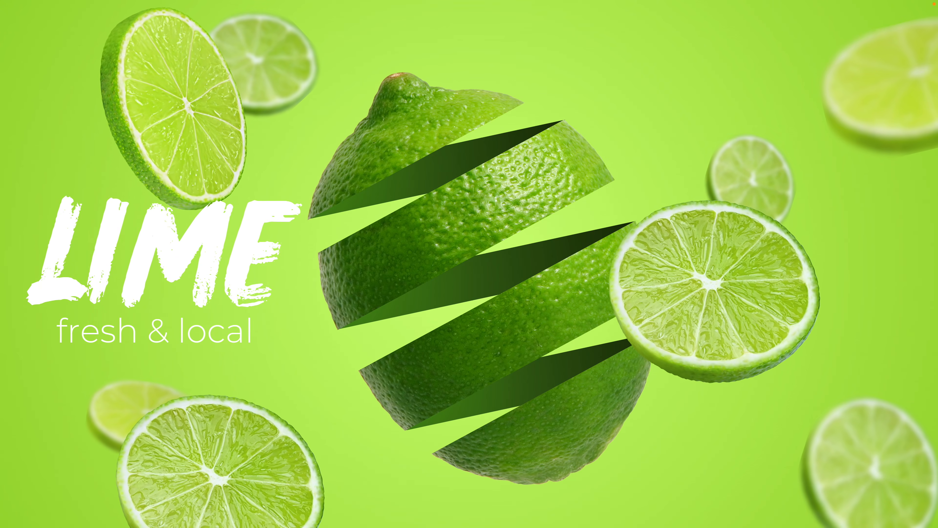